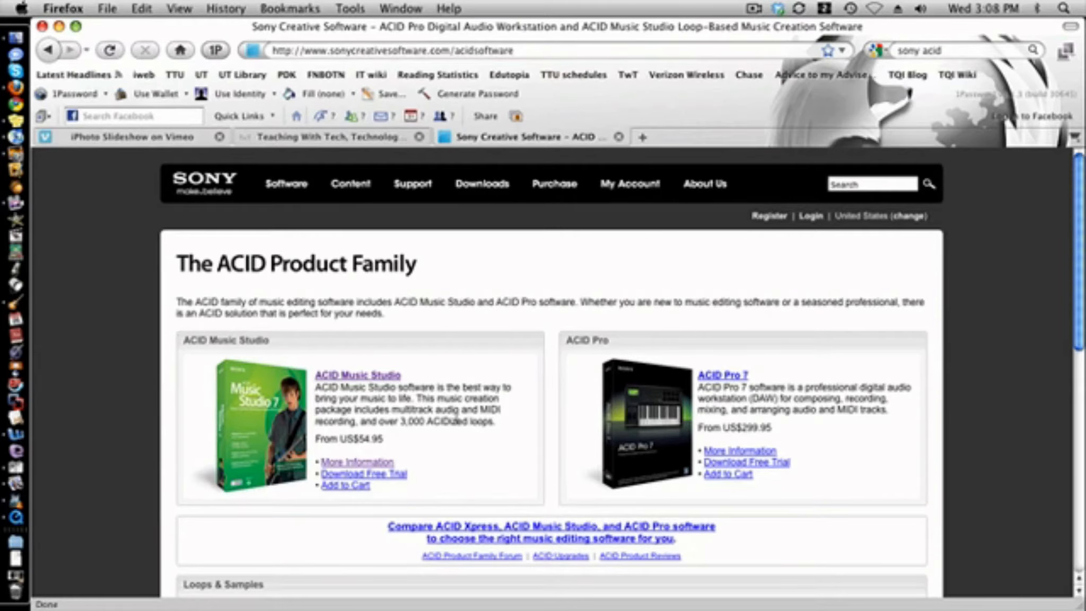
- Switch to GarageBand and create a new Loops project named Sample, replacing the existing file of that name
{"action": "key", "text": "F8"}
{"action": "left_click", "coordinate": [488, 170]}
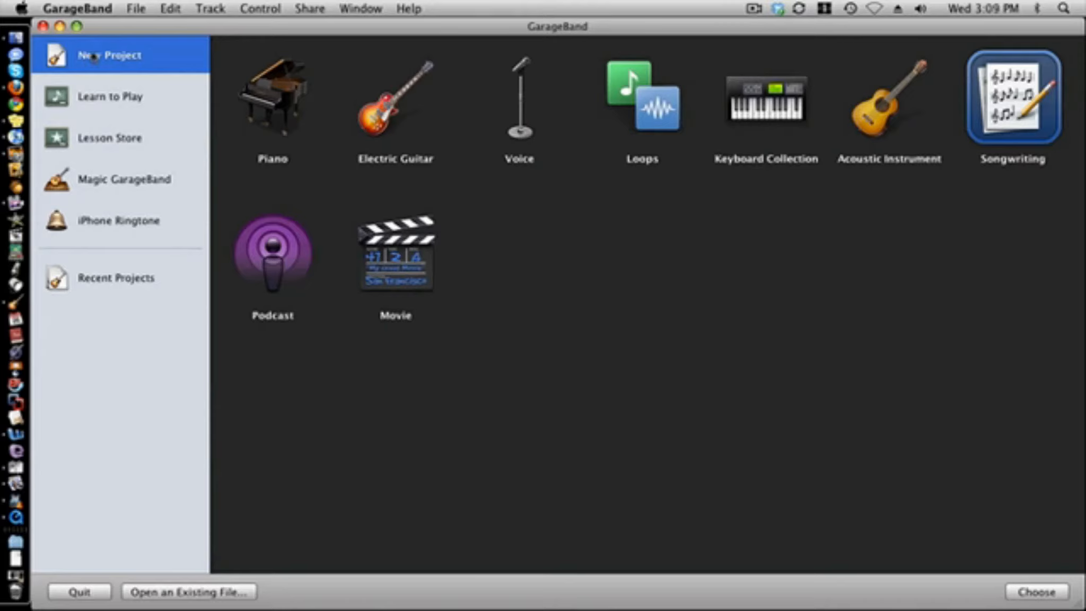
{"action": "left_click", "coordinate": [655, 113]}
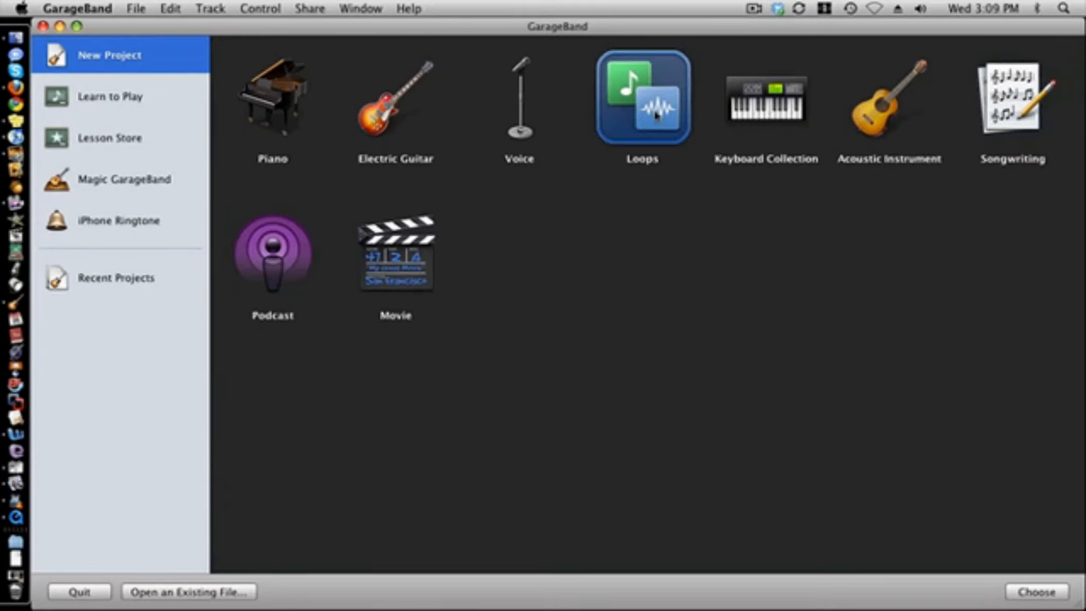
{"action": "left_click", "coordinate": [1049, 593]}
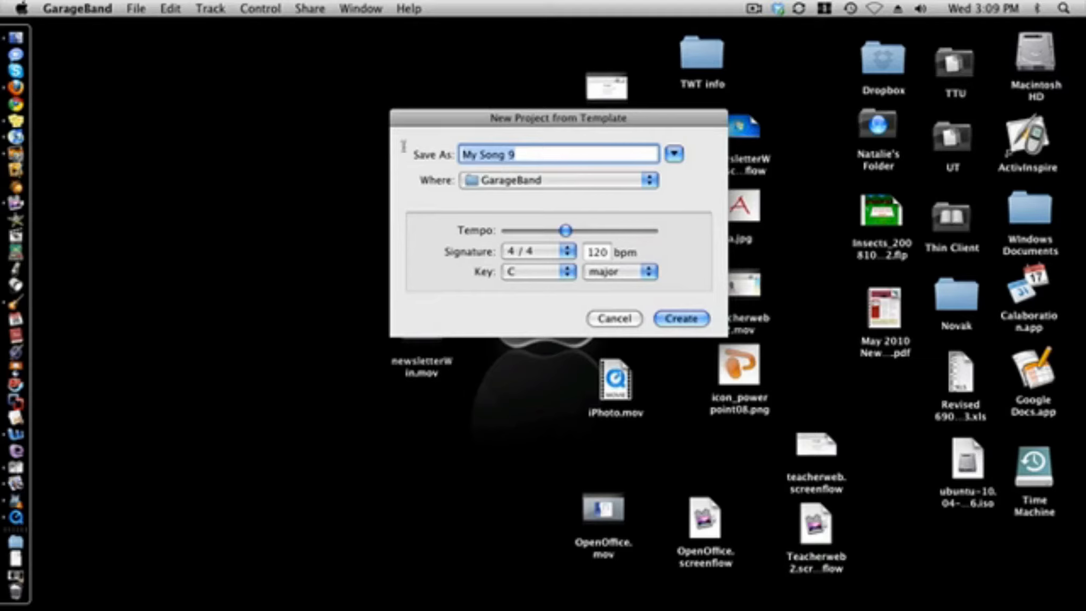
{"action": "type", "text": "Sample"}
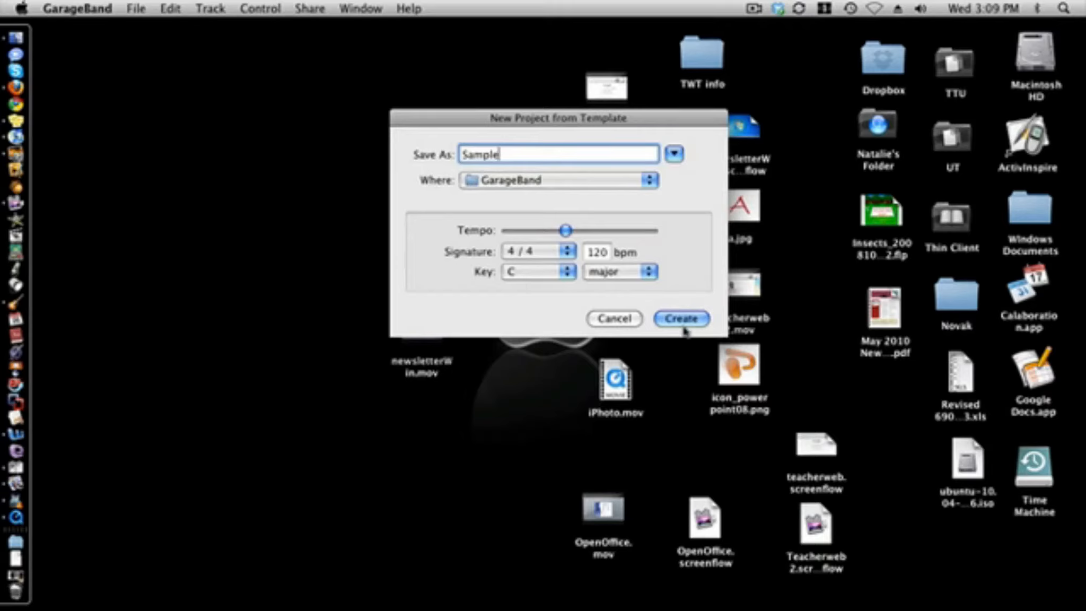
{"action": "left_click", "coordinate": [700, 317]}
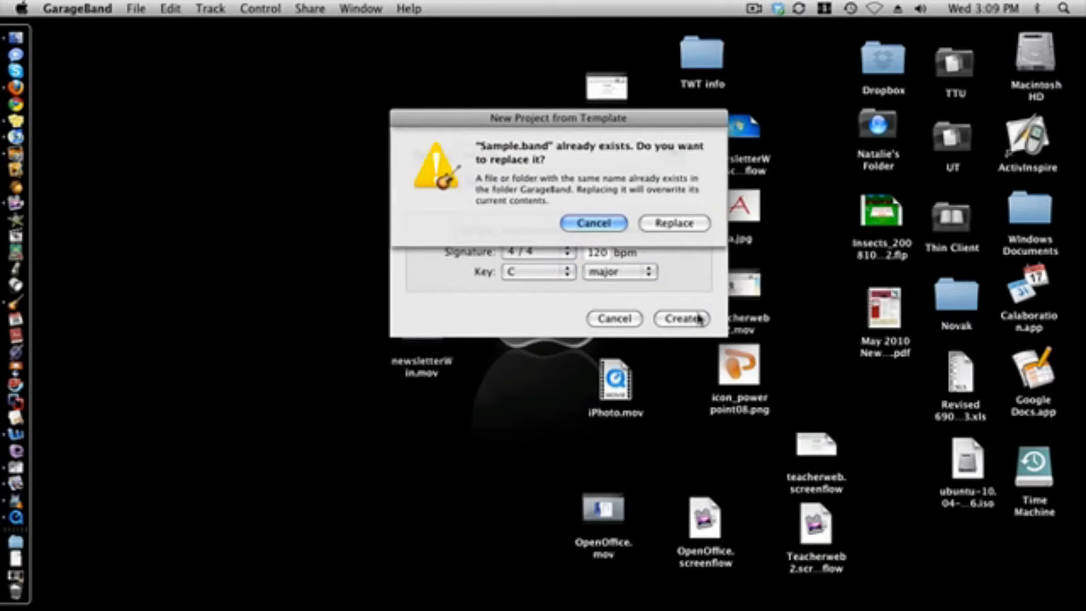
{"action": "left_click", "coordinate": [676, 224]}
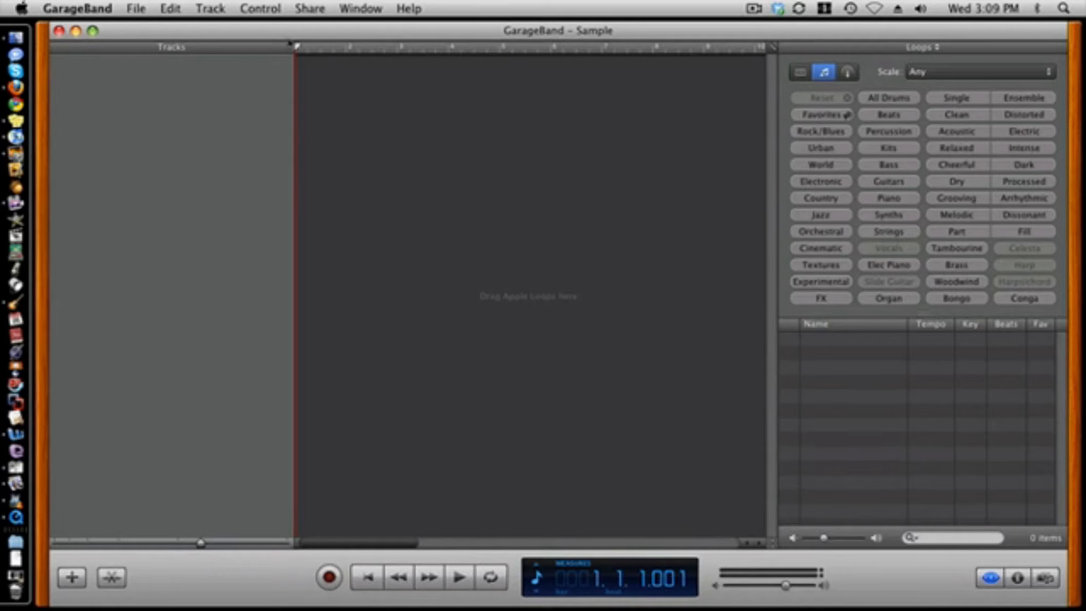
{"action": "left_click_drag", "start_coordinate": [277, 34], "coordinate": [273, 30]}
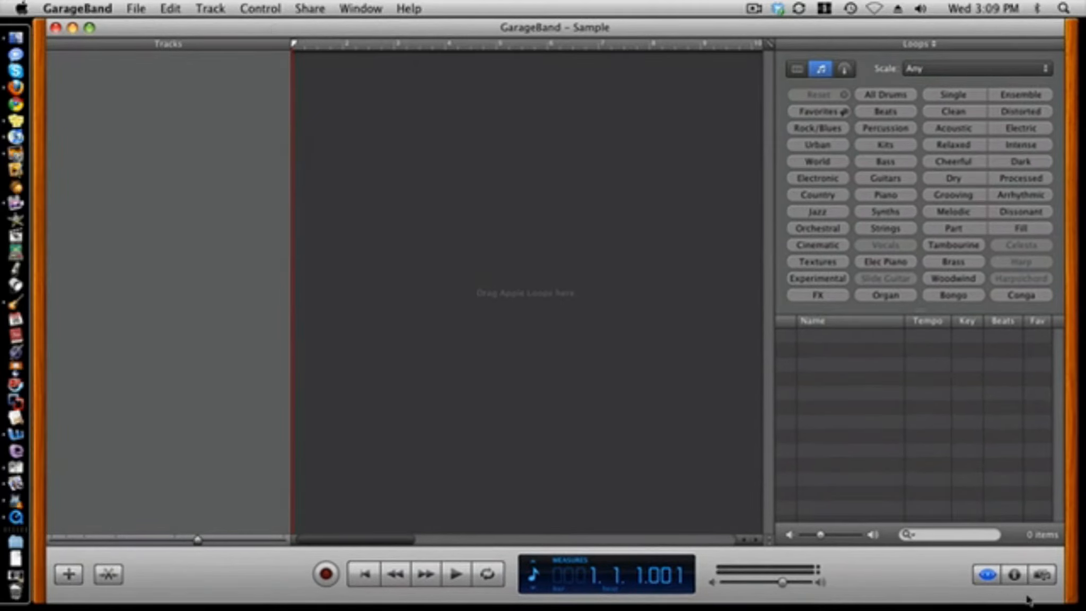
{"action": "left_click_drag", "start_coordinate": [1071, 602], "coordinate": [1072, 600]}
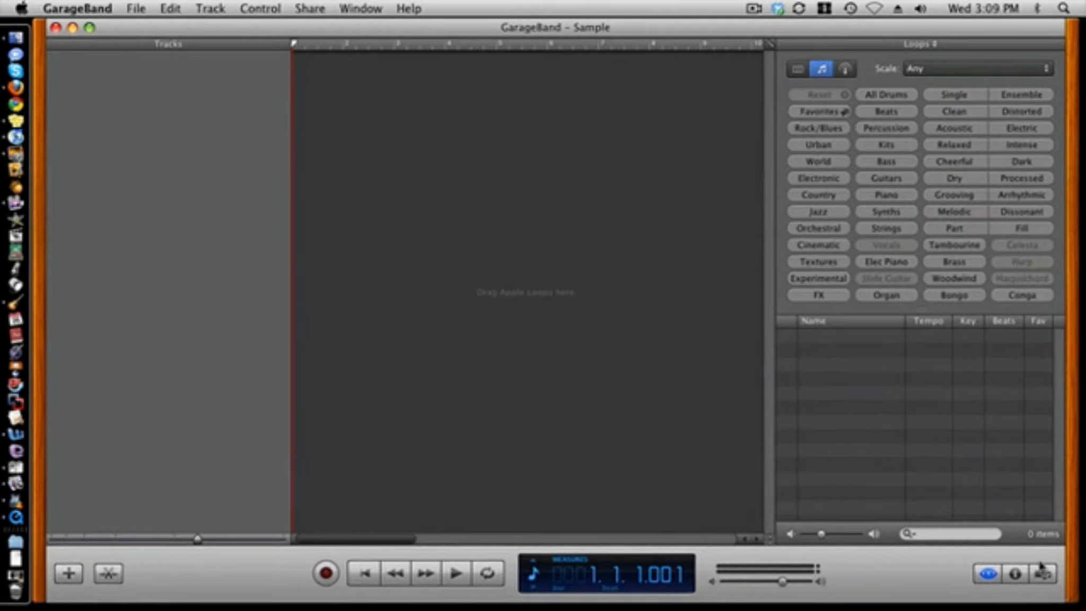
- View the instrument types offered for a new track without creating one, and briefly show the track editor
{"action": "left_click", "coordinate": [74, 580]}
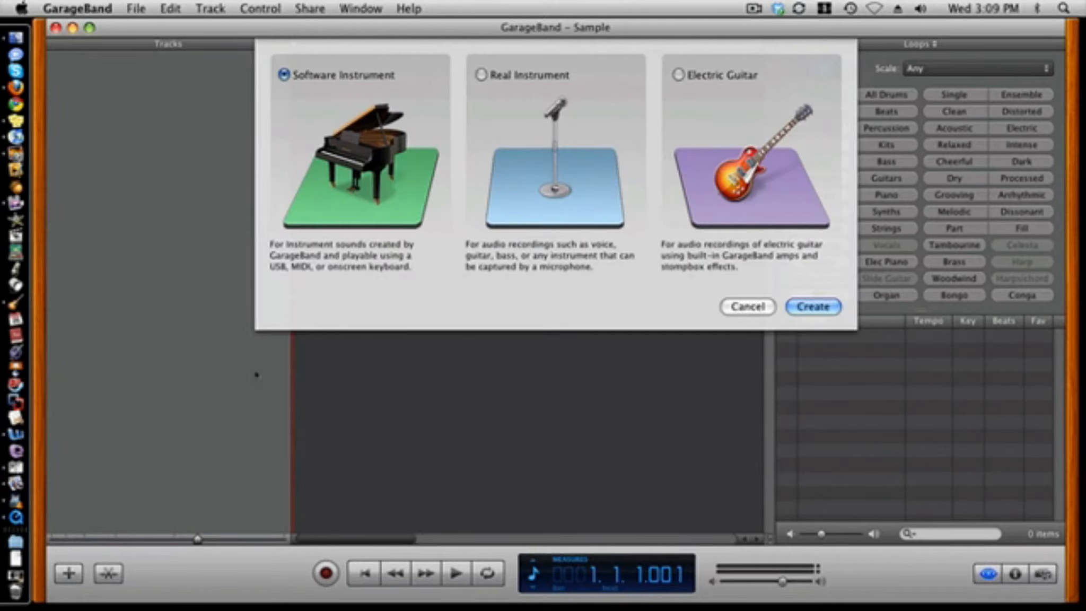
{"action": "left_click", "coordinate": [748, 307]}
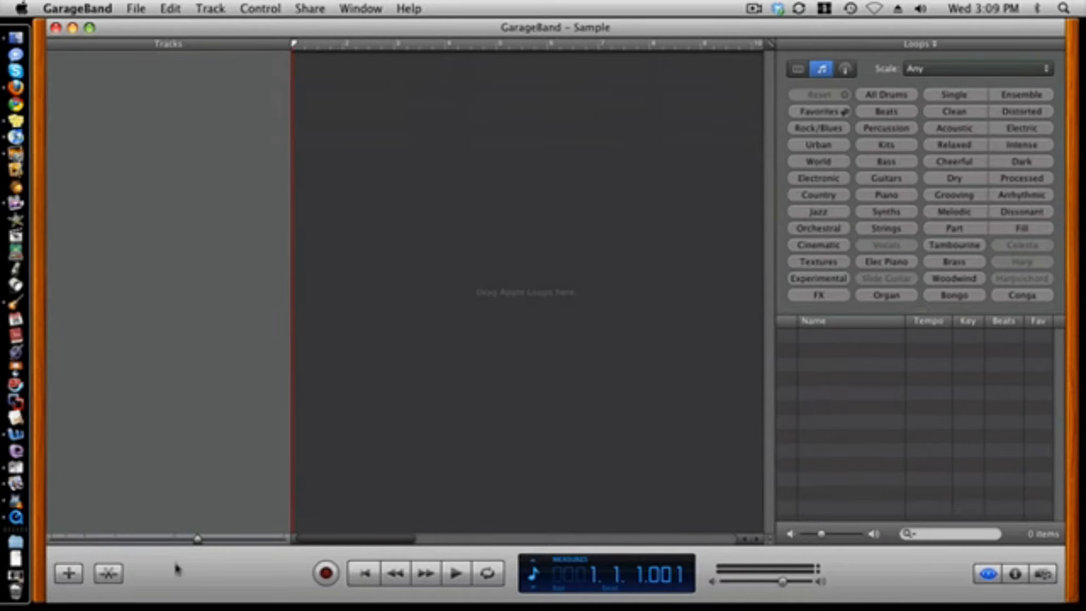
{"action": "left_click", "coordinate": [108, 573]}
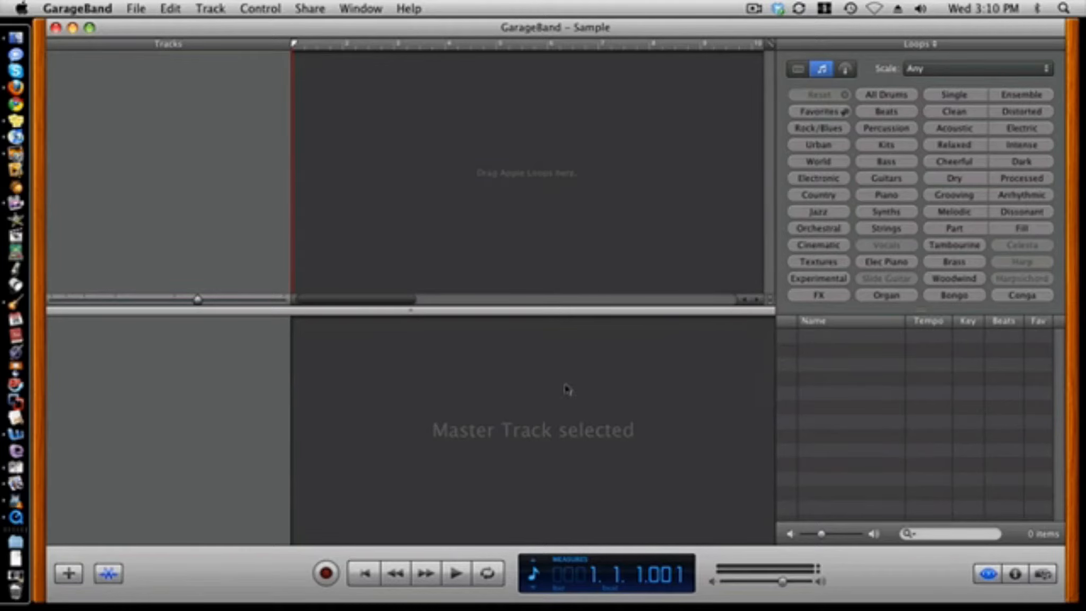
{"action": "left_click", "coordinate": [109, 573]}
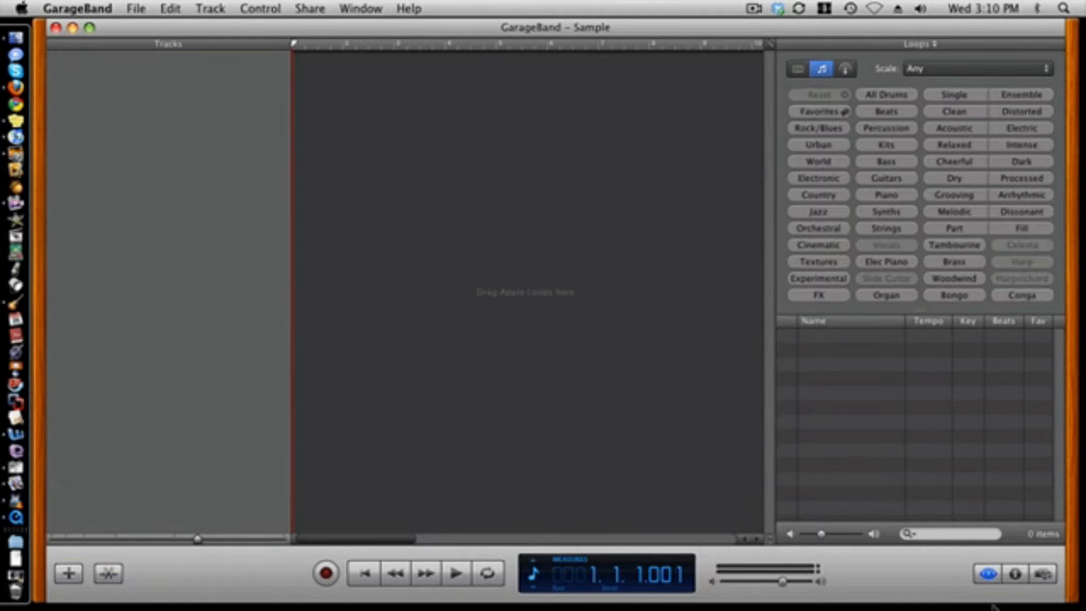
- Hide and reshow the loop browser, and view the master track info before returning to the loops
{"action": "left_click", "coordinate": [989, 574]}
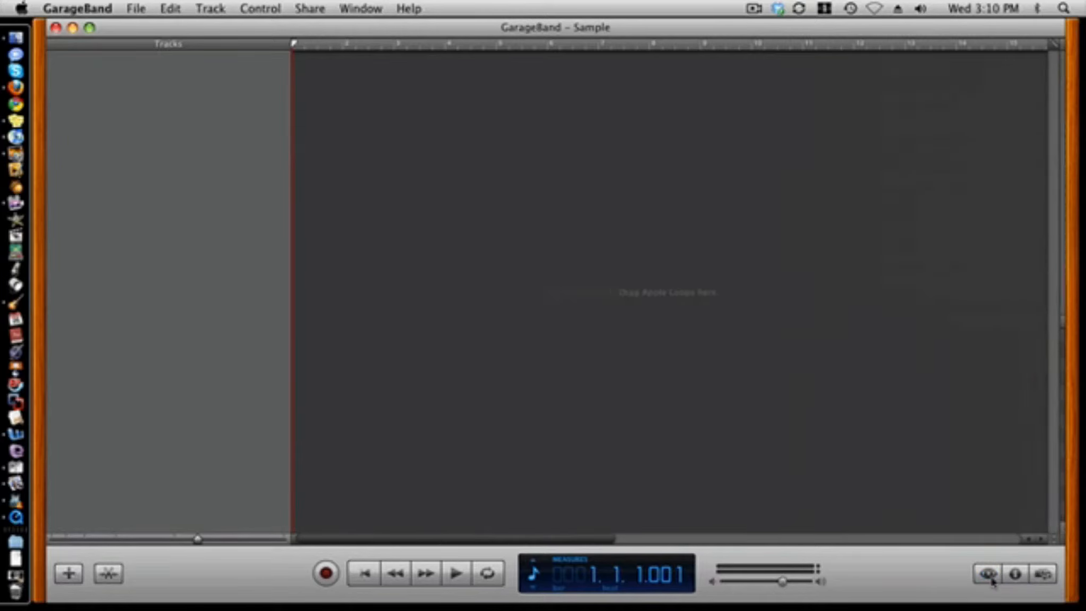
{"action": "left_click", "coordinate": [990, 574]}
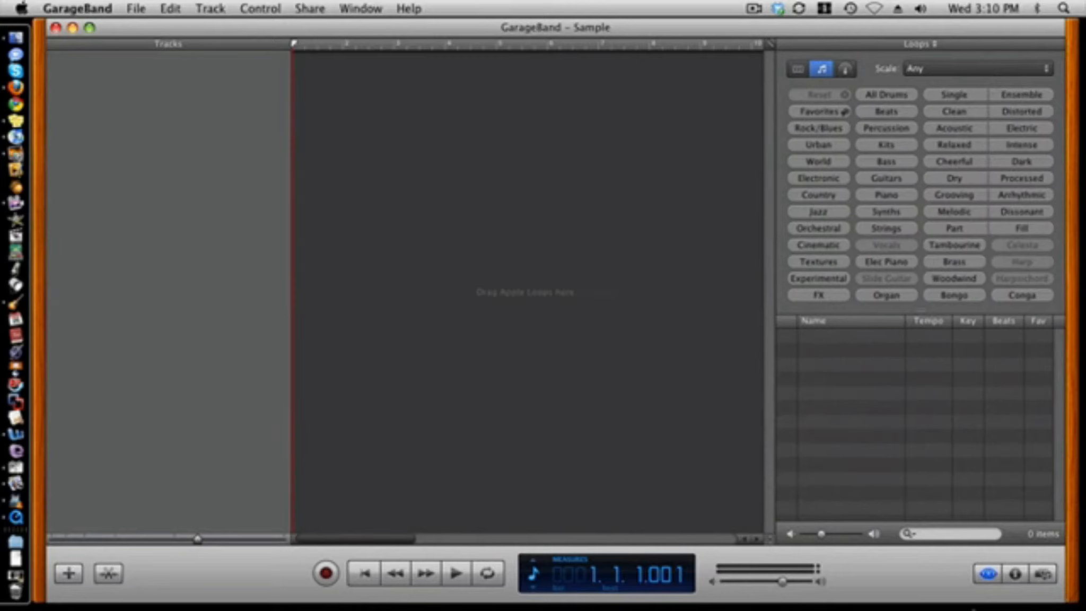
{"action": "left_click", "coordinate": [1021, 581]}
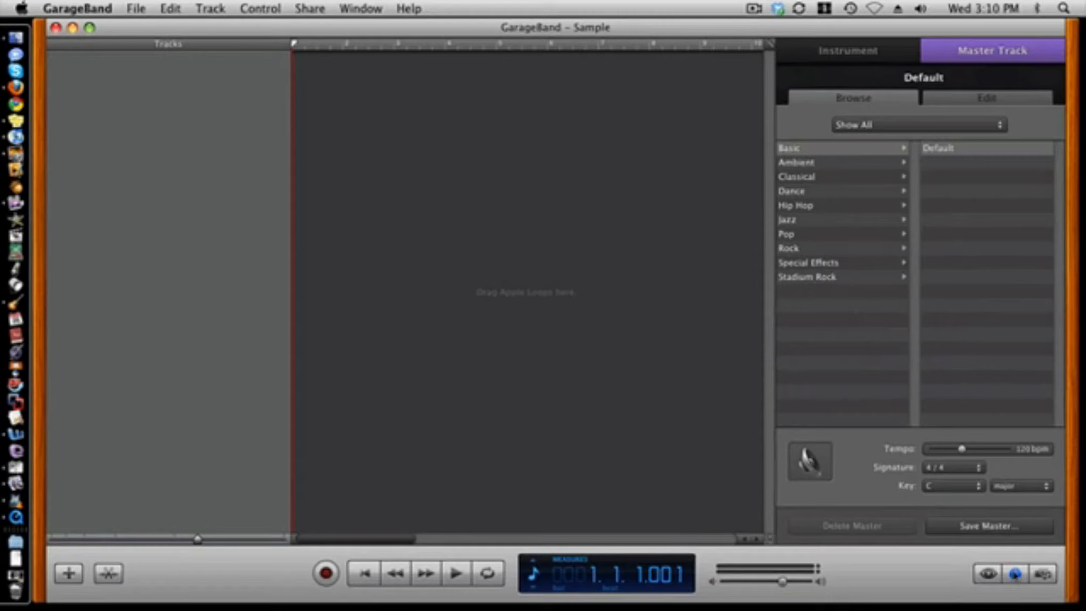
{"action": "left_click", "coordinate": [990, 574]}
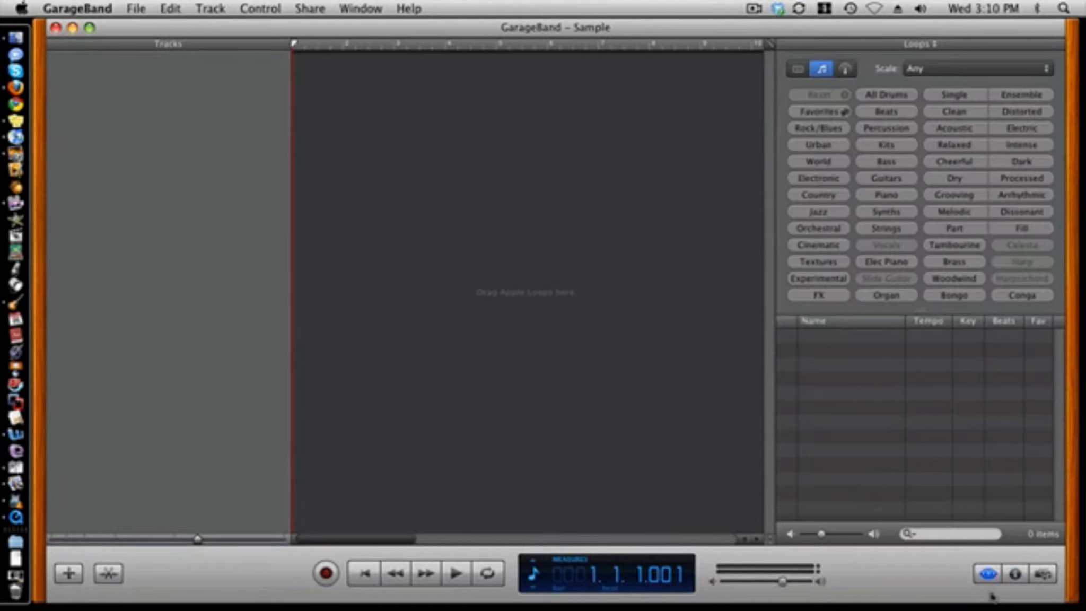
- Preview the Dramatic Accent 01 loops under Textures, view the Ambient master track presets, and clear the loop filter
{"action": "left_click", "coordinate": [830, 262]}
{"action": "left_click", "coordinate": [818, 338]}
{"action": "left_click", "coordinate": [1014, 573]}
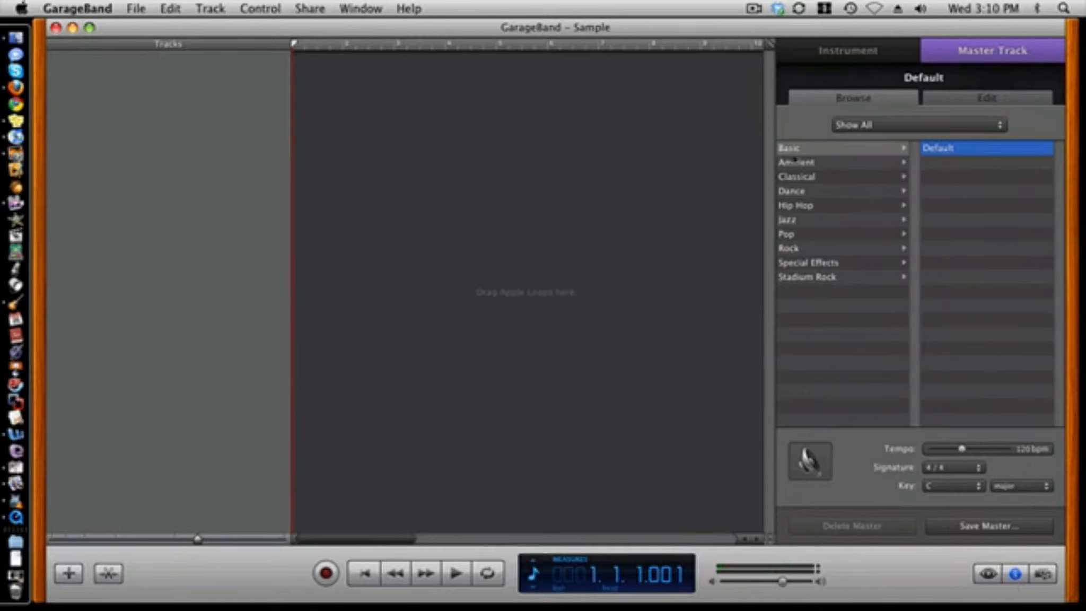
{"action": "left_click", "coordinate": [811, 163]}
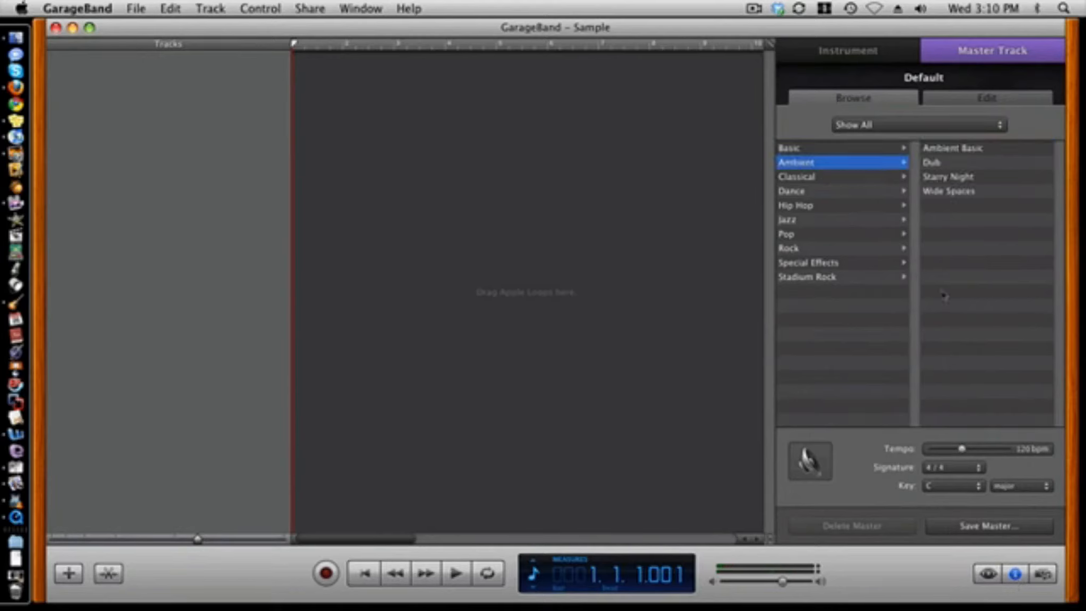
{"action": "left_click", "coordinate": [988, 574]}
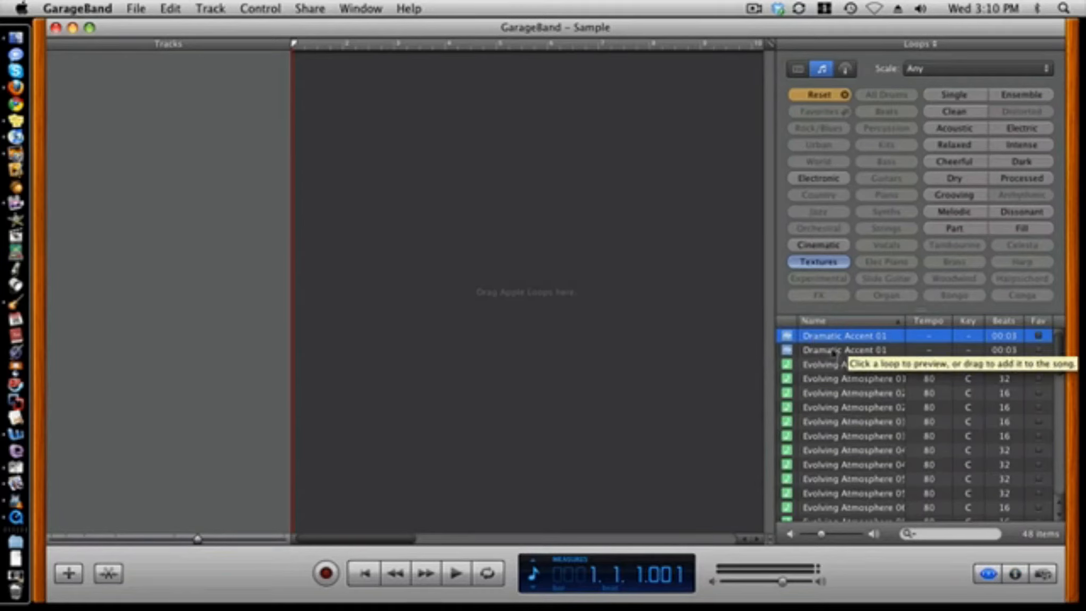
{"action": "left_click", "coordinate": [834, 352]}
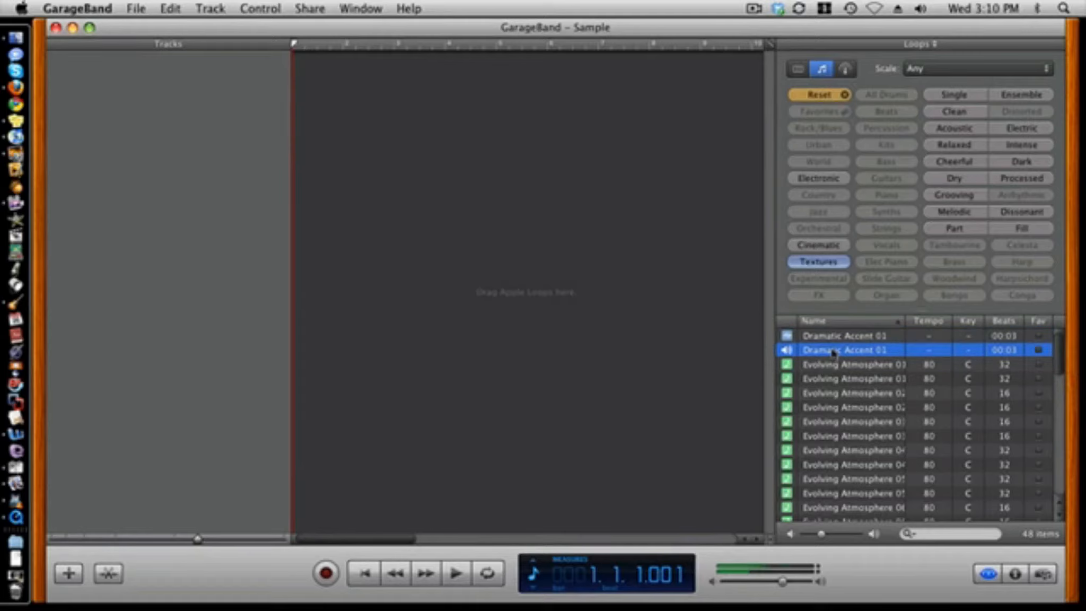
{"action": "left_click", "coordinate": [836, 337]}
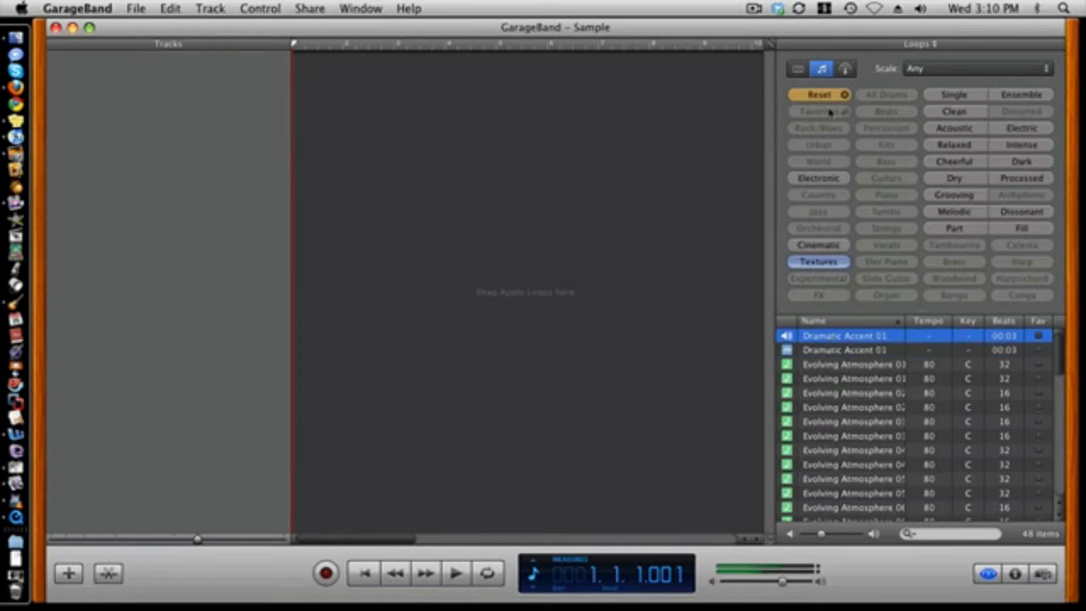
{"action": "left_click", "coordinate": [809, 97]}
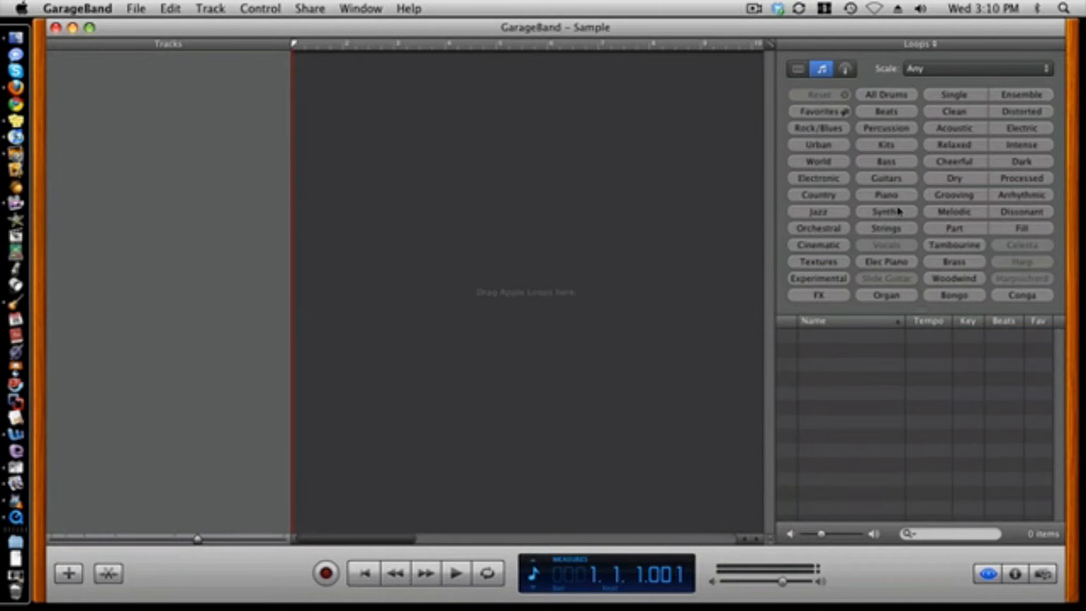
- Filter the loops by Guitars, Melodic and Electric, and add Edgy Rock Guitar 14 at the start of the timeline
{"action": "left_click", "coordinate": [891, 183]}
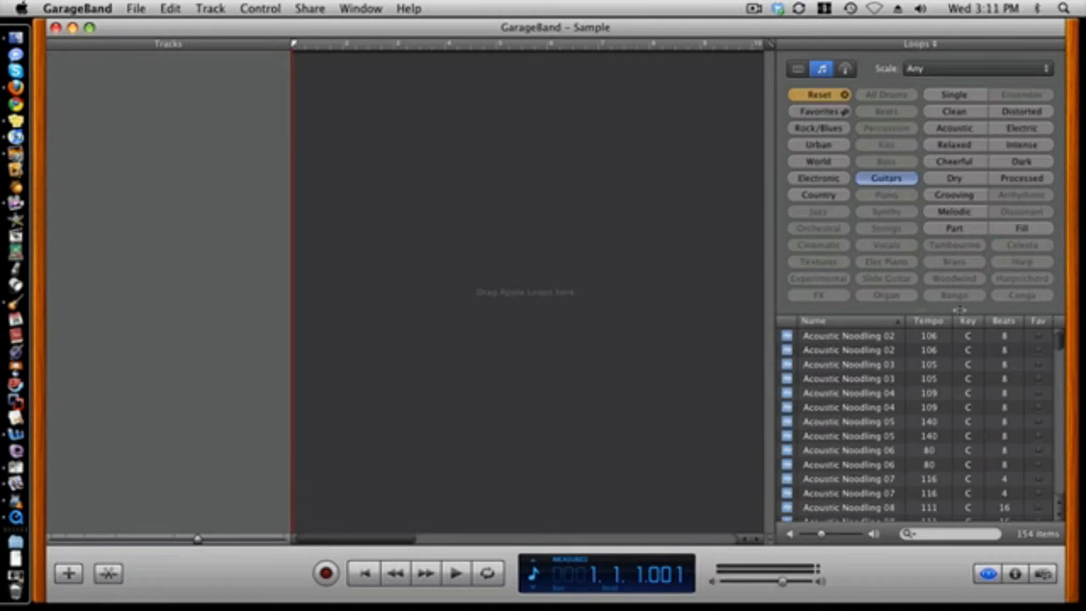
{"action": "left_click", "coordinate": [955, 215]}
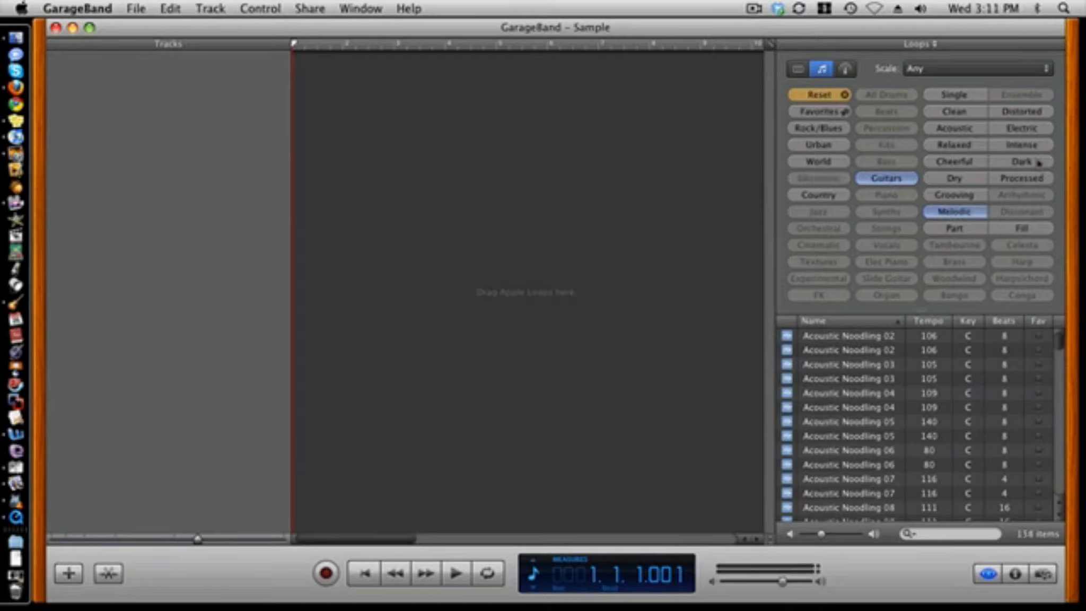
{"action": "left_click", "coordinate": [1016, 130]}
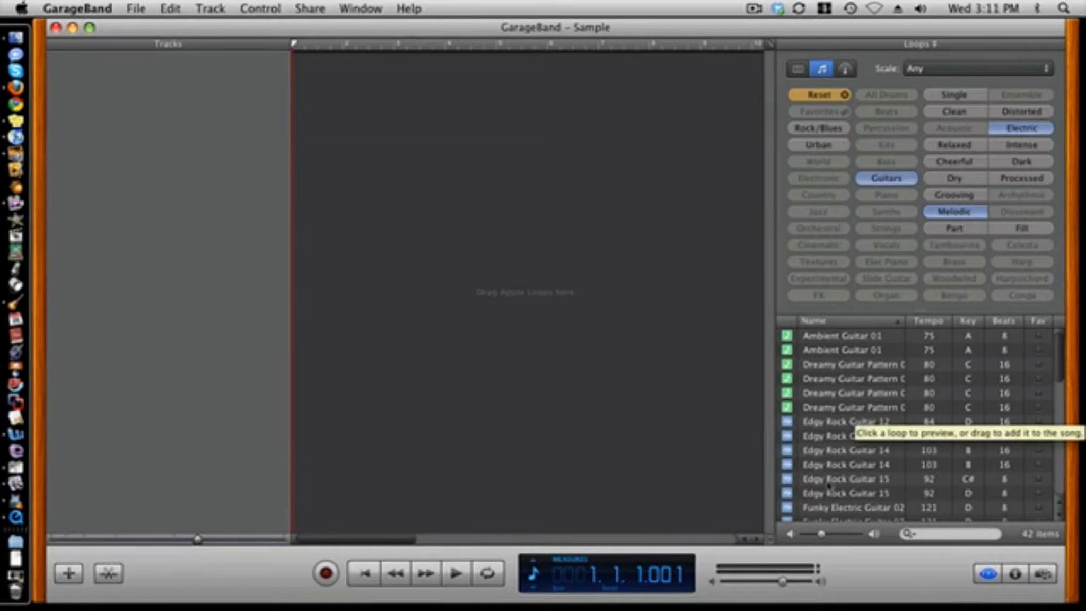
{"action": "left_click", "coordinate": [835, 465]}
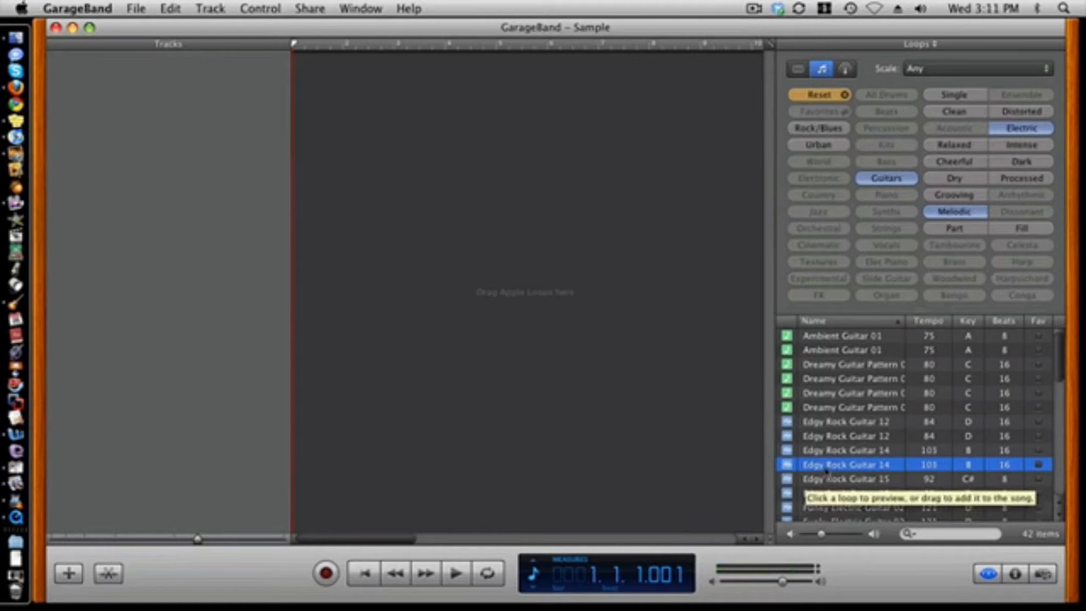
{"action": "left_click_drag", "start_coordinate": [827, 466], "coordinate": [311, 223]}
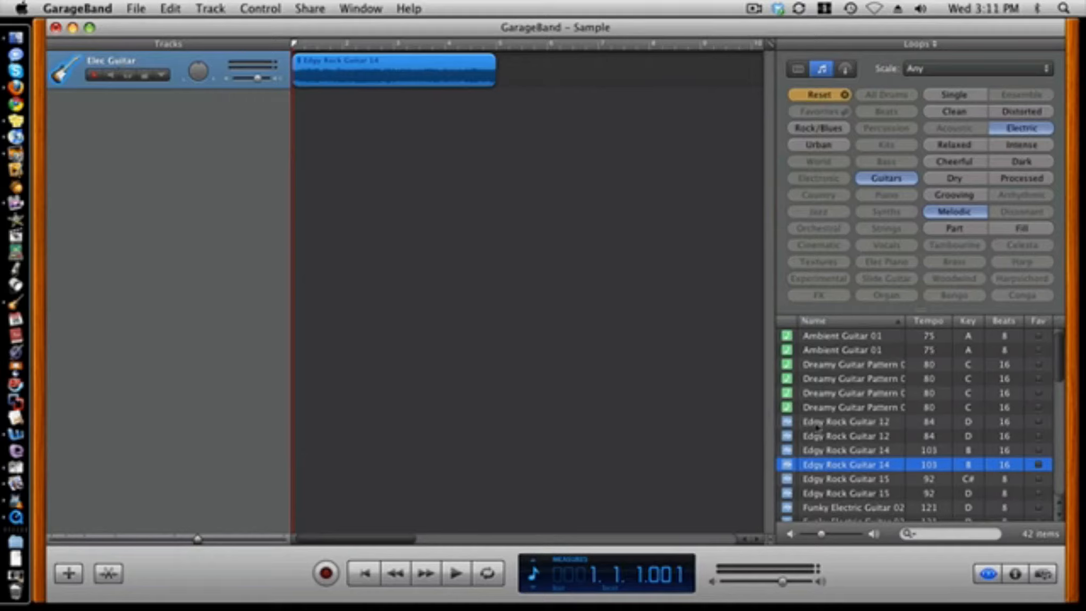
- Reset the filter to Orchestral, Strings and Ensemble, and add Orchestra Strings 04 on a new track at about measure 7
{"action": "left_click", "coordinate": [809, 95]}
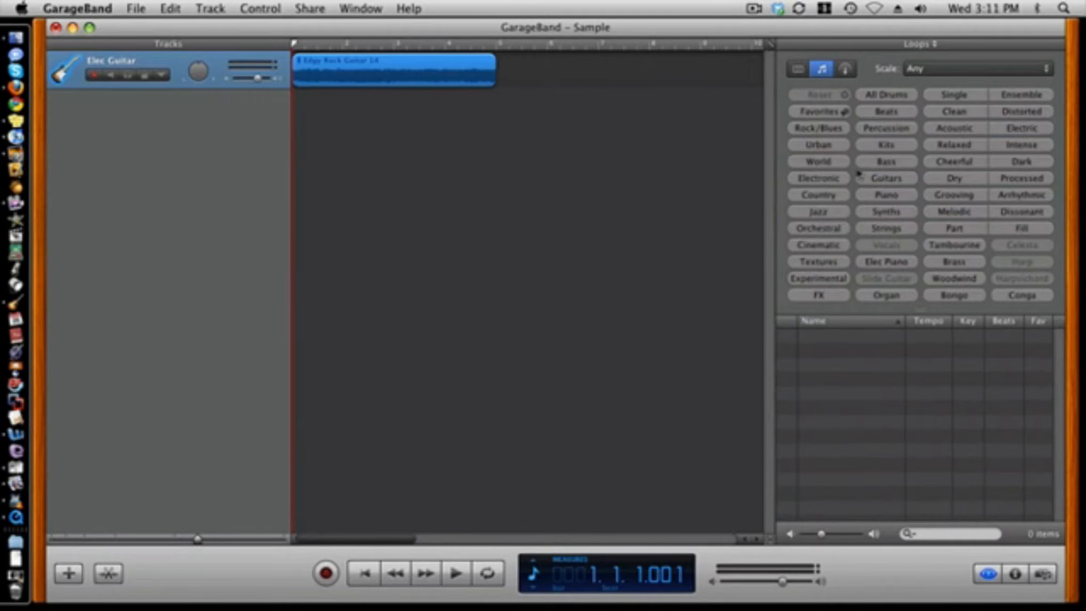
{"action": "left_click", "coordinate": [823, 228]}
{"action": "left_click", "coordinate": [906, 233]}
{"action": "left_click", "coordinate": [1021, 96]}
{"action": "left_click", "coordinate": [870, 378]}
{"action": "left_click_drag", "start_coordinate": [844, 379], "coordinate": [625, 376]}
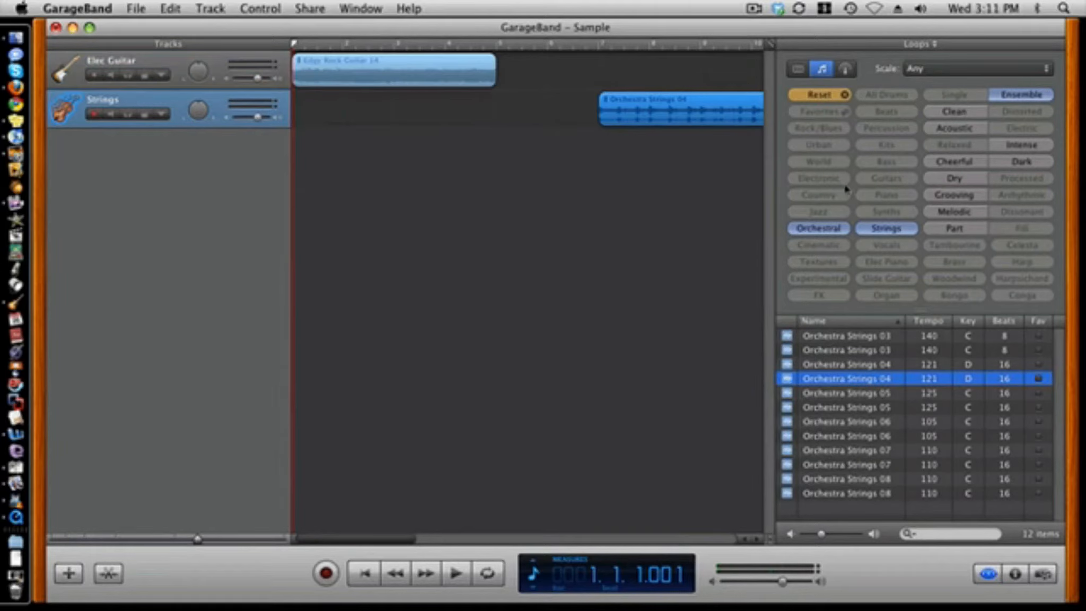
- Reset the filter to Brass, add Blues Harmonica 09 on a new track, and place its region at the start of the timeline
{"action": "left_click", "coordinate": [801, 96]}
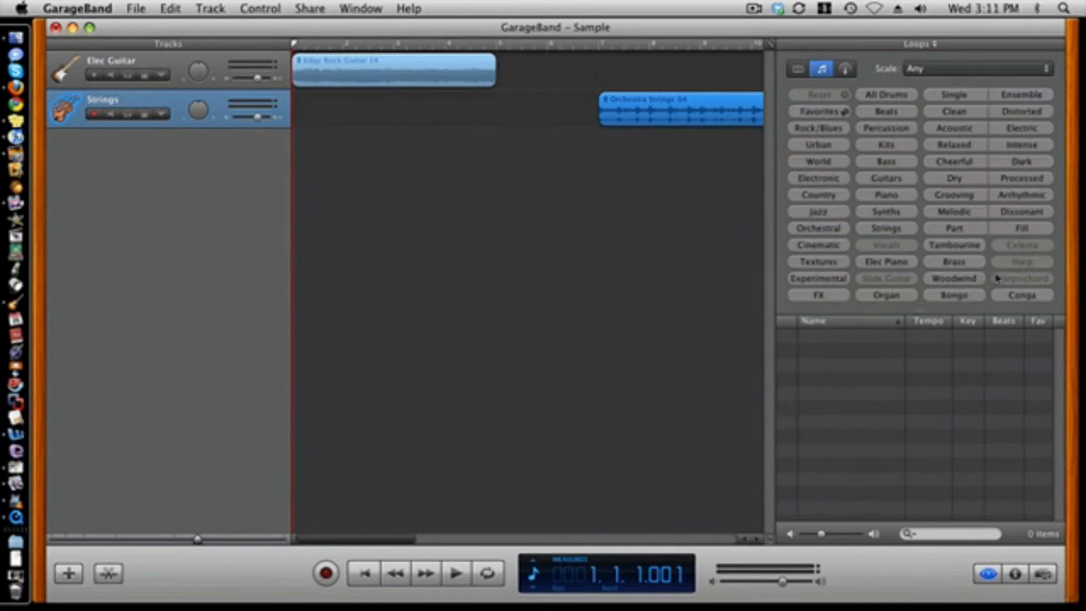
{"action": "left_click", "coordinate": [954, 261]}
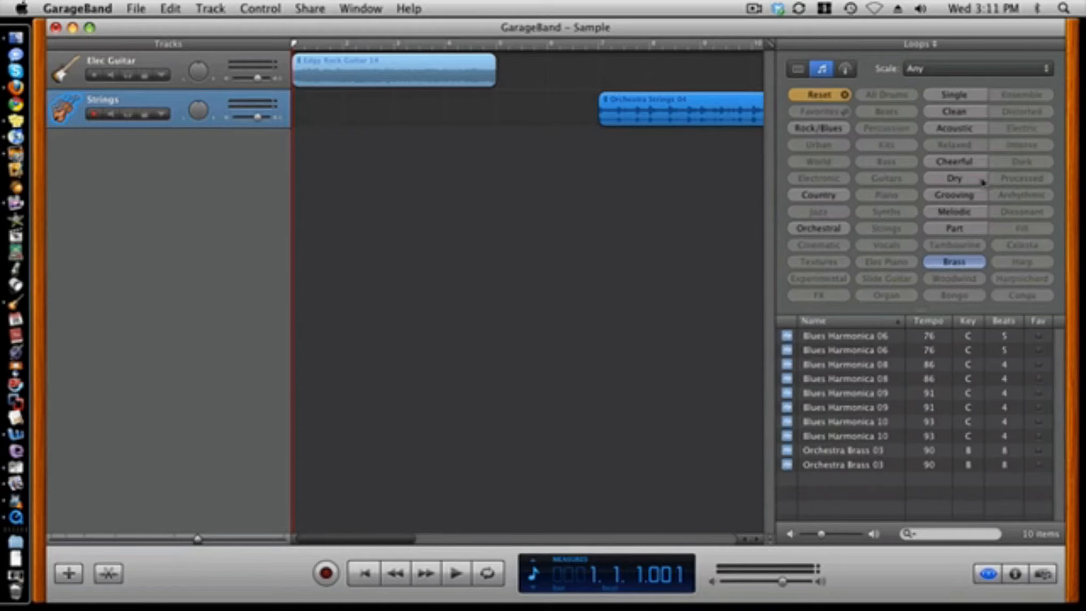
{"action": "left_click", "coordinate": [870, 393]}
{"action": "left_click_drag", "start_coordinate": [861, 395], "coordinate": [626, 387]}
{"action": "left_click_drag", "start_coordinate": [631, 156], "coordinate": [321, 168]}
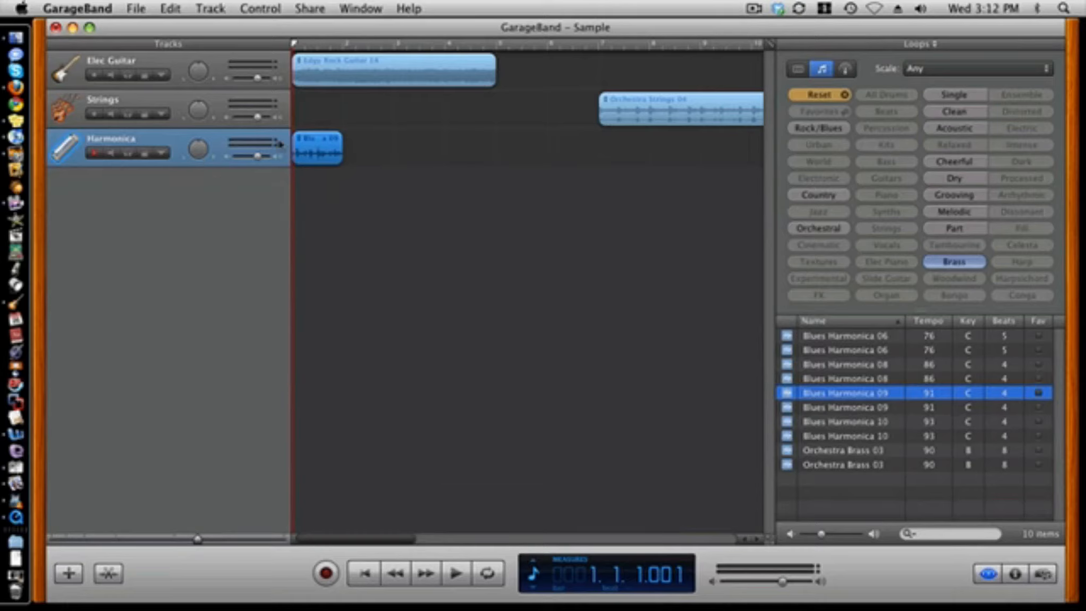
{"action": "mouse_move", "coordinate": [312, 154]}
{"action": "left_mouse_down"}
{"action": "mouse_move", "coordinate": [324, 153]}
{"action": "mouse_move", "coordinate": [324, 113]}
{"action": "mouse_move", "coordinate": [317, 153]}
{"action": "left_mouse_up"}
- Move the Edgy Rock Guitar 14 region to just before measure 5 and Orchestra Strings 04 to just before measure 9
{"action": "left_click_drag", "start_coordinate": [367, 82], "coordinate": [459, 80]}
{"action": "left_click_drag", "start_coordinate": [619, 129], "coordinate": [727, 128]}
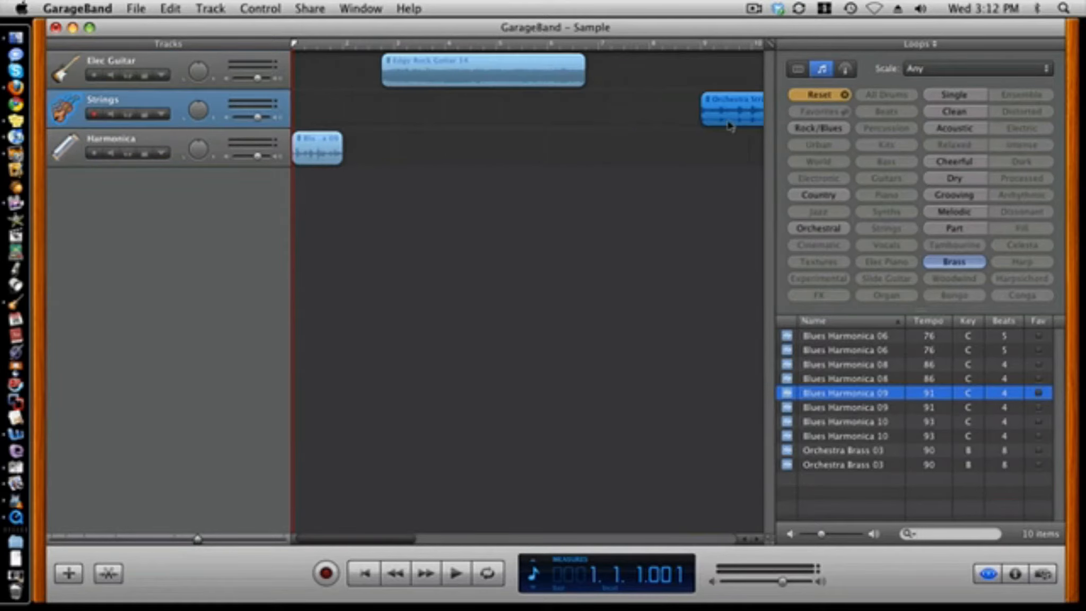
{"action": "left_click_drag", "start_coordinate": [493, 85], "coordinate": [587, 85]}
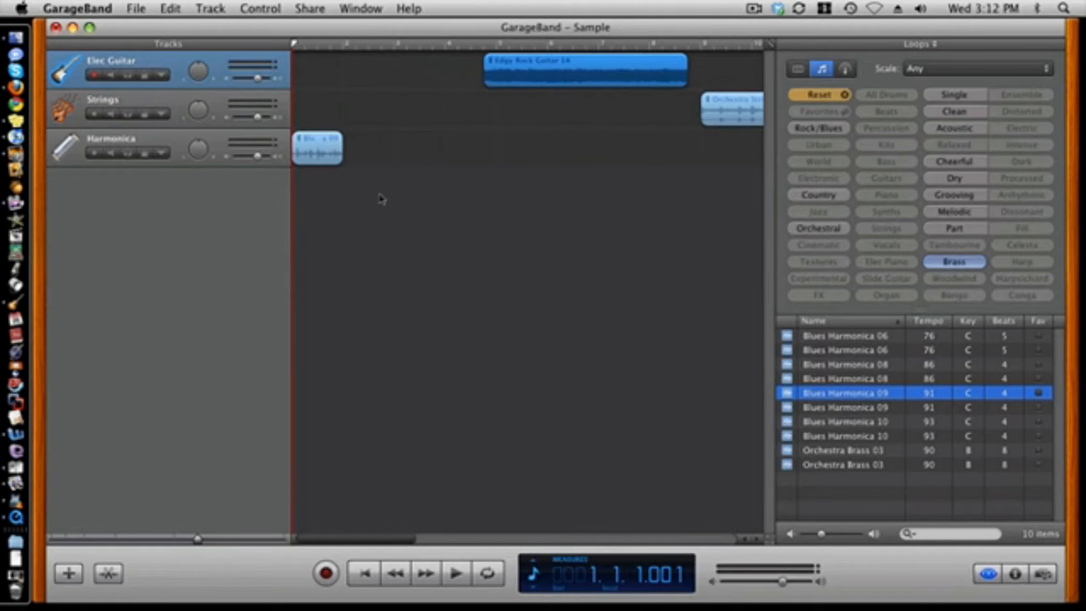
{"action": "left_click", "coordinate": [320, 153]}
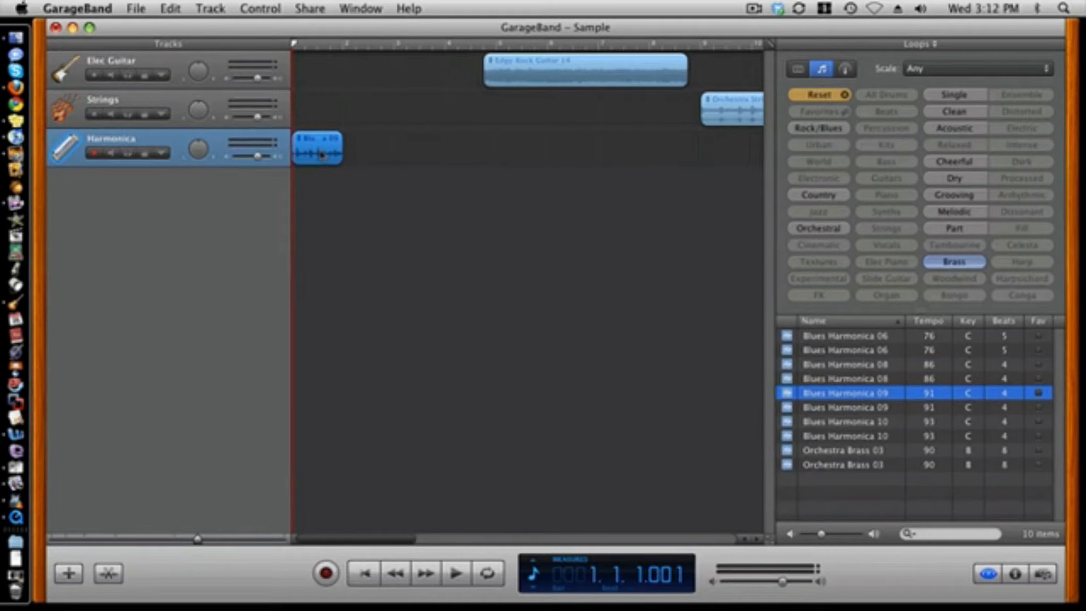
- Copy the Blues Harmonica 09 region and paste the copy at measure 2 on the Harmonica track
{"action": "left_click", "coordinate": [181, 9]}
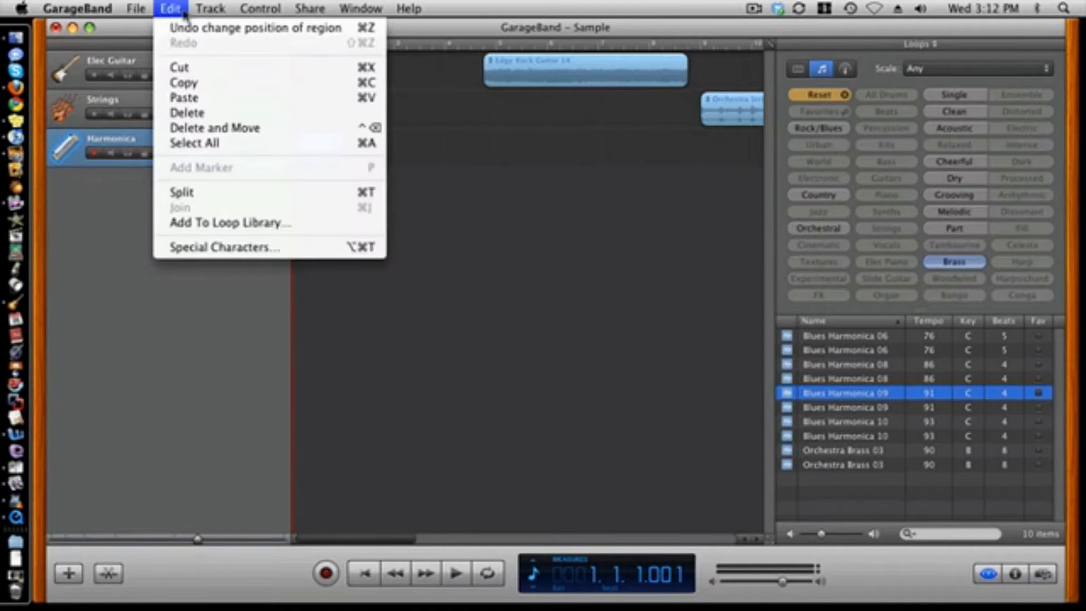
{"action": "left_click", "coordinate": [204, 84]}
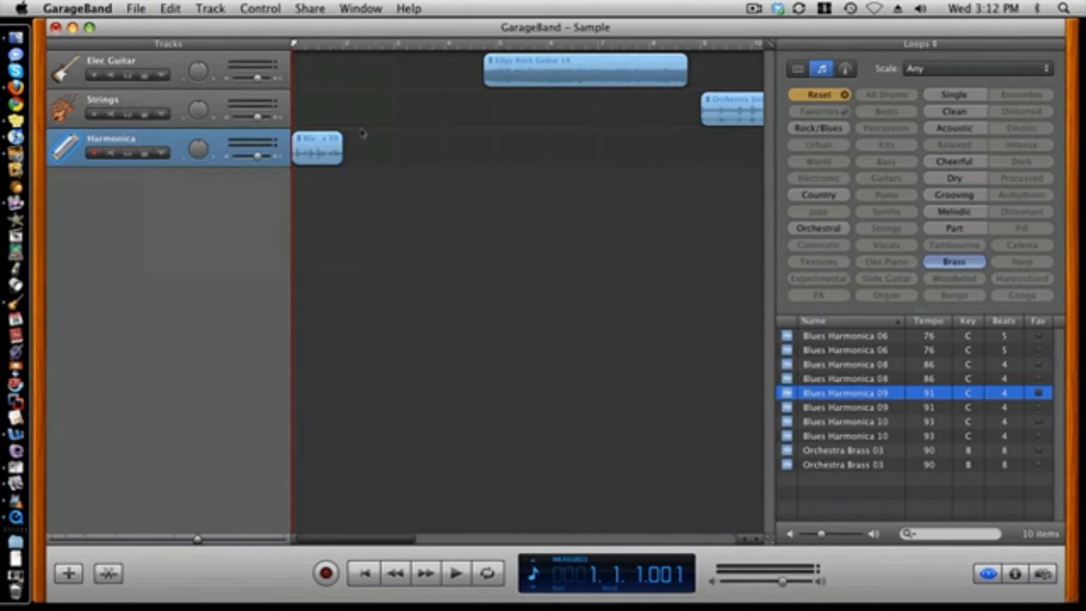
{"action": "left_click_drag", "start_coordinate": [295, 46], "coordinate": [347, 68]}
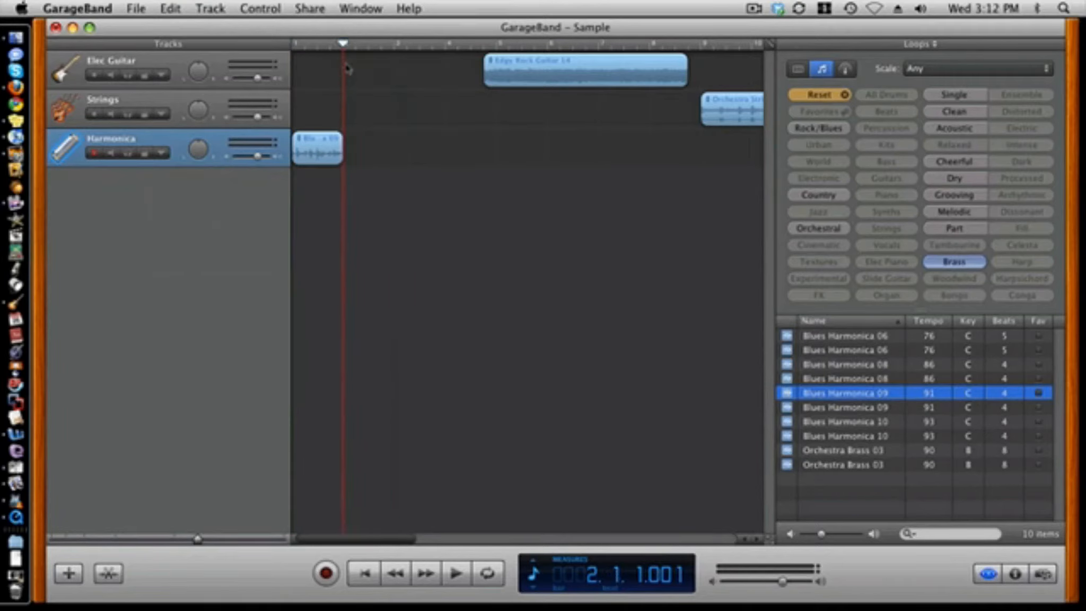
{"action": "key", "text": "super+v"}
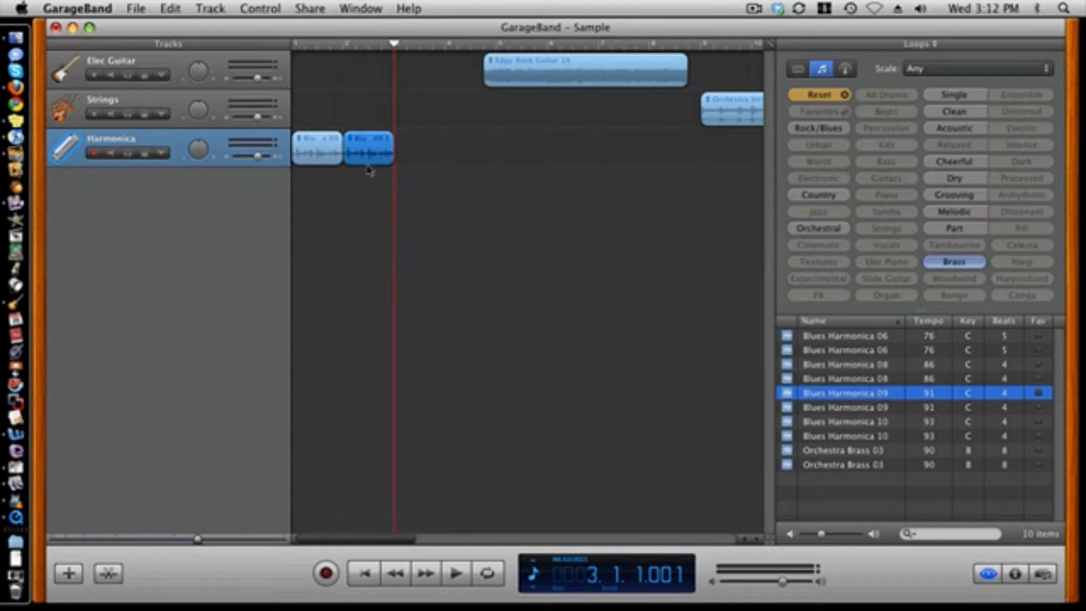
{"action": "left_click", "coordinate": [170, 9]}
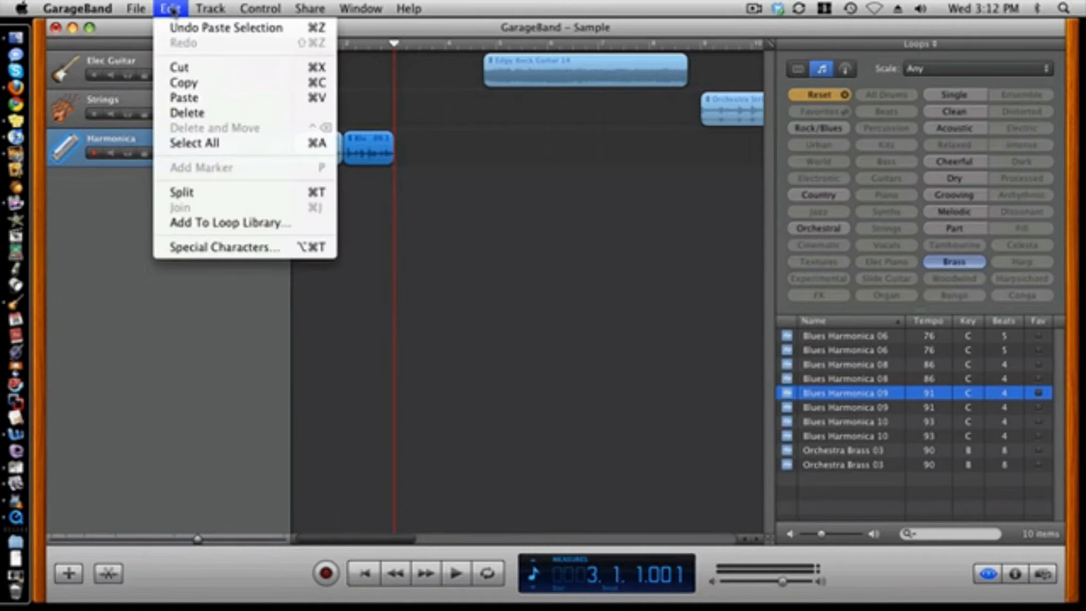
{"action": "left_click", "coordinate": [215, 105]}
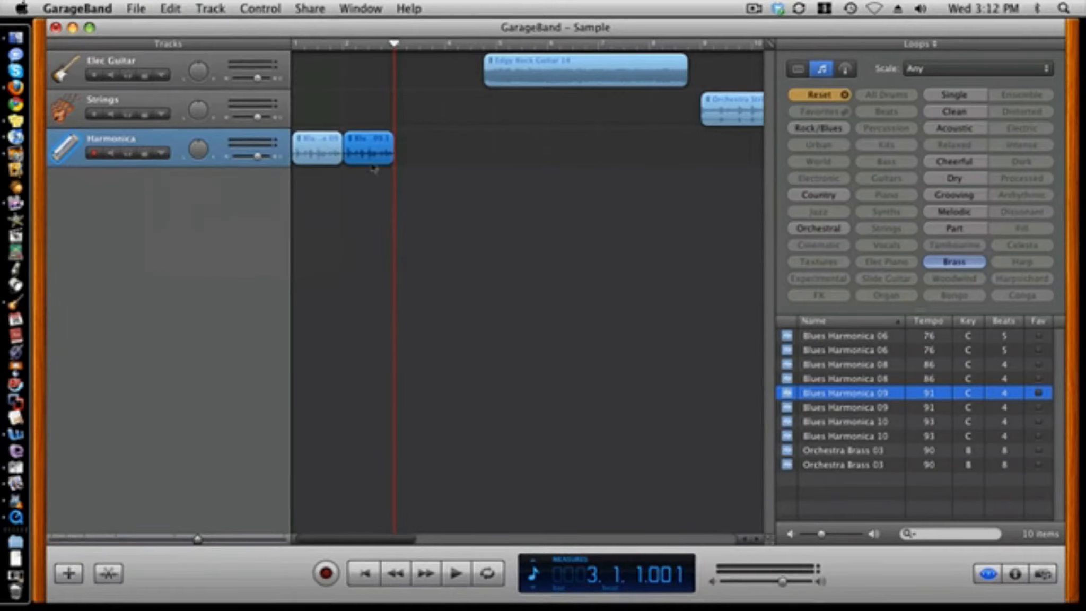
- Play the song from the beginning through the two harmonica regions
{"action": "left_click_drag", "start_coordinate": [394, 44], "coordinate": [281, 49]}
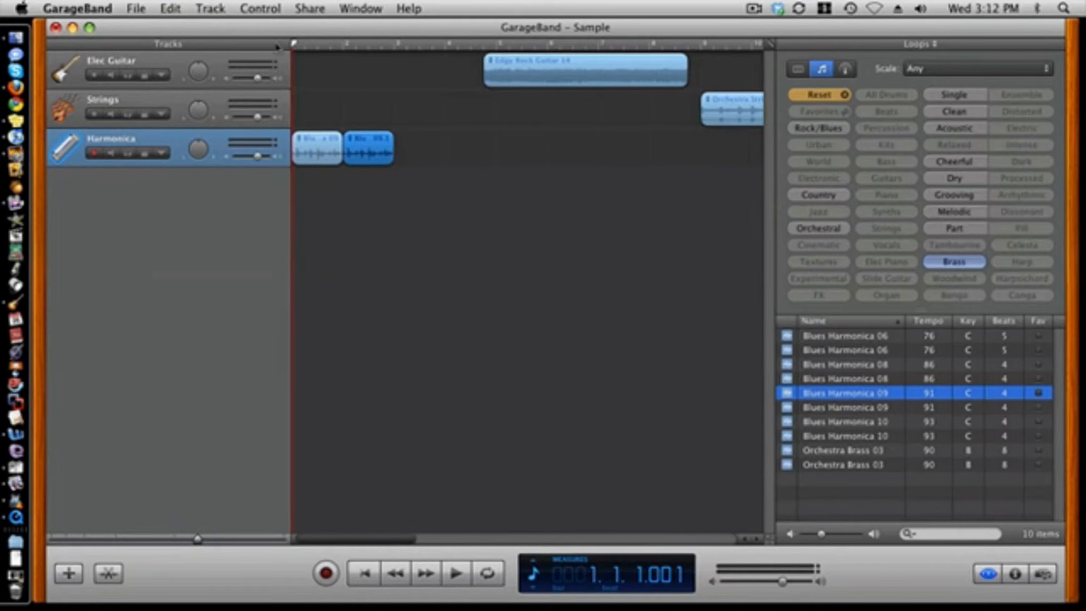
{"action": "key", "text": "space"}
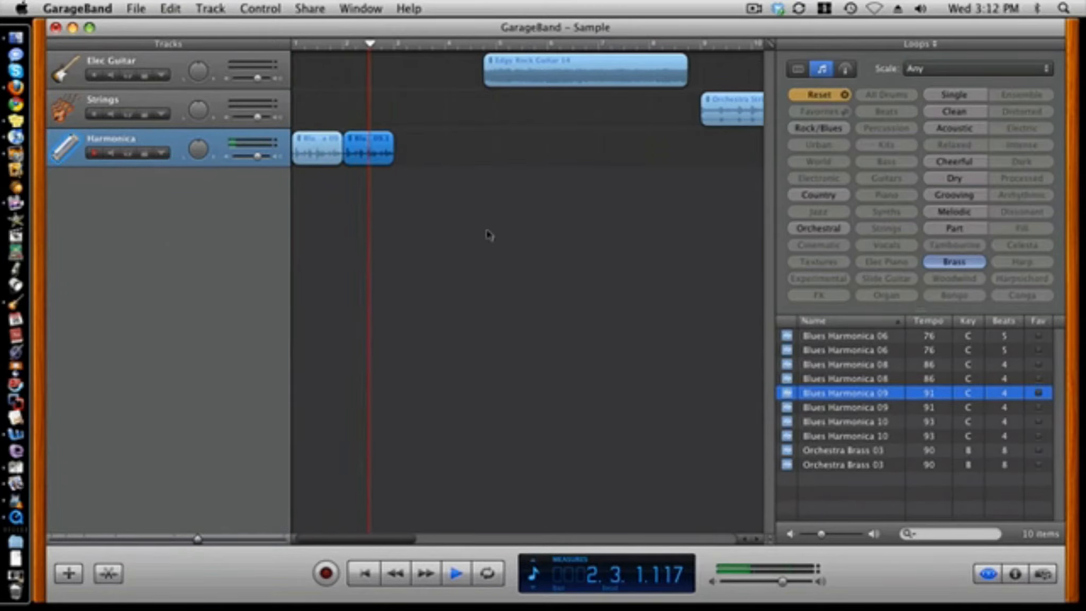
{"action": "key", "text": "space"}
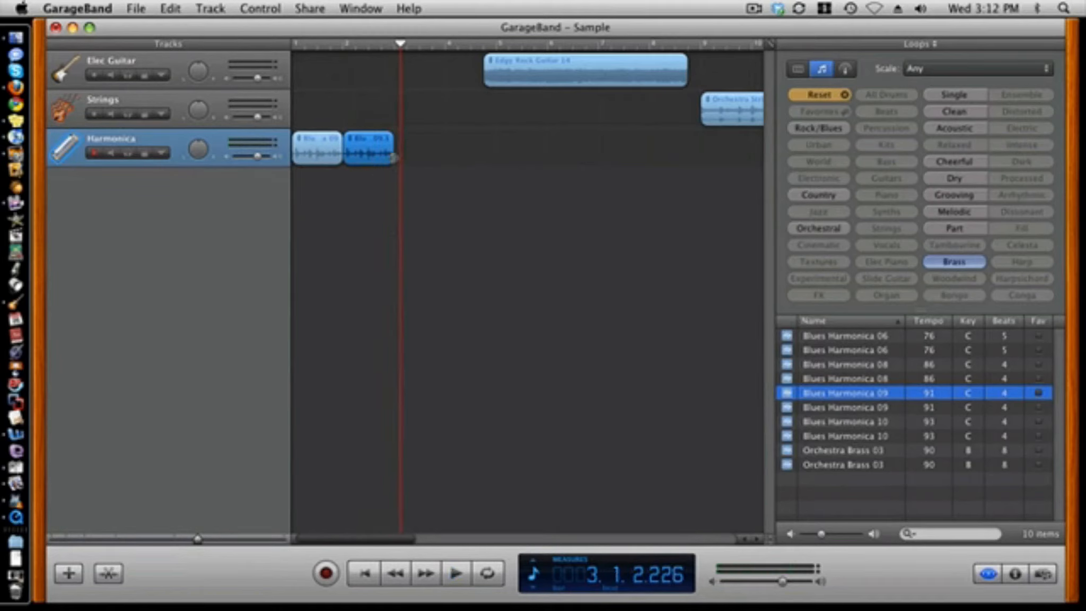
- Loop the second harmonica region out to about three quarters through measure 5 and move Edgy Rock Guitar 14 to about measure 6
{"action": "left_click_drag", "start_coordinate": [401, 43], "coordinate": [268, 56]}
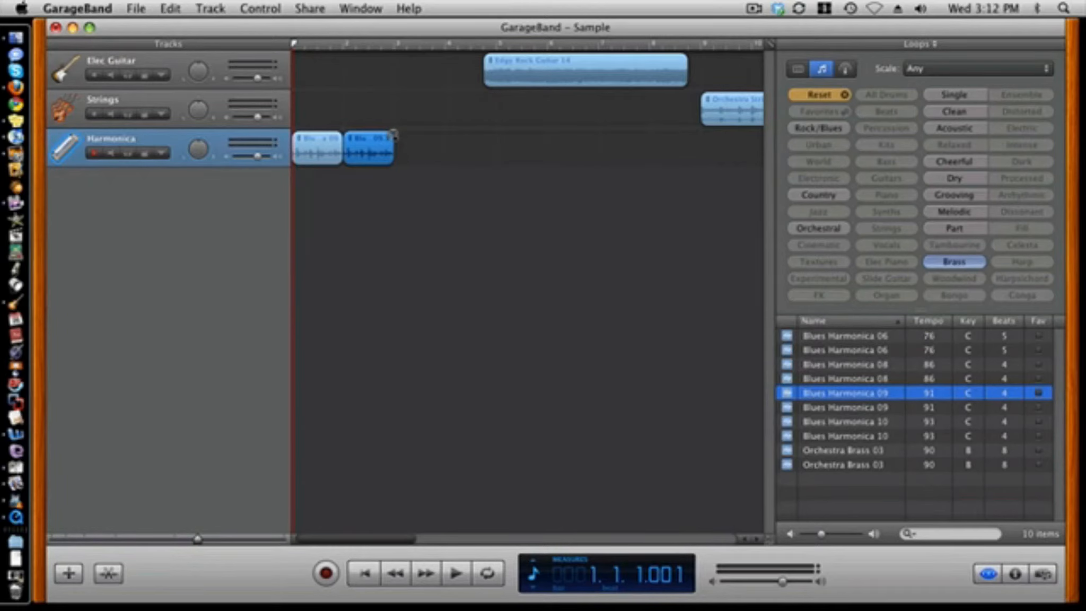
{"action": "left_click_drag", "start_coordinate": [393, 134], "coordinate": [532, 146]}
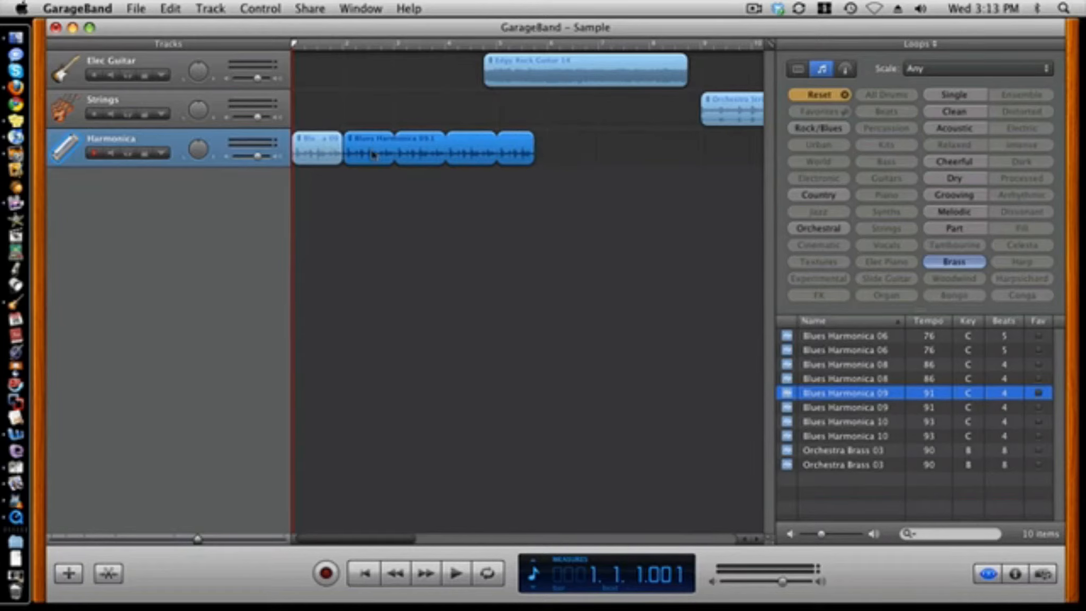
{"action": "left_click_drag", "start_coordinate": [577, 74], "coordinate": [642, 74]}
- Play the arrangement from the start, stop it, and set the playhead at measure 2, beat 2
{"action": "key", "text": "space"}
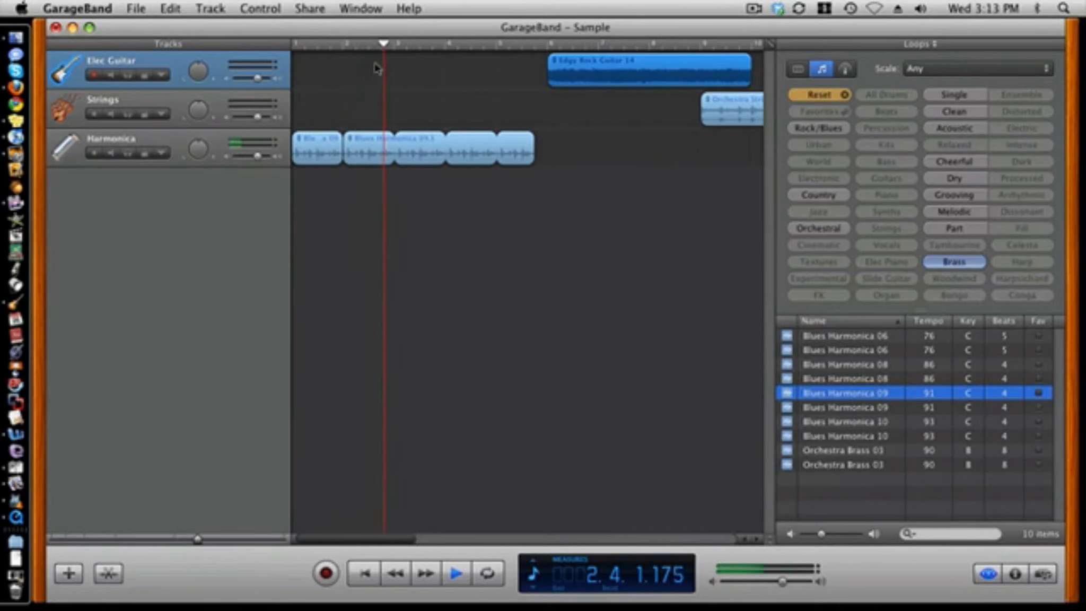
{"action": "key", "text": "space"}
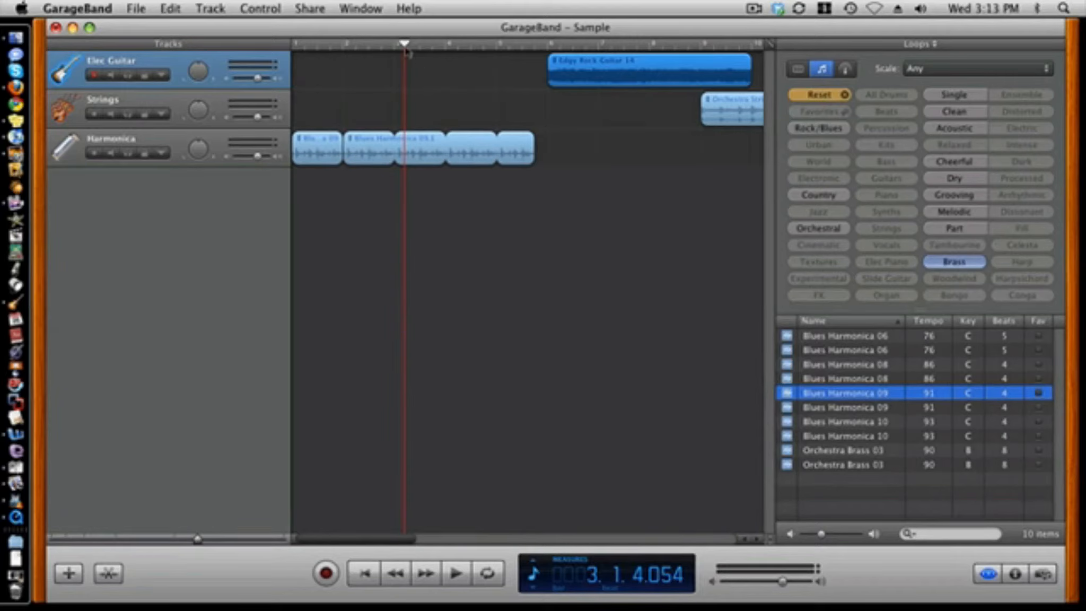
{"action": "left_click_drag", "start_coordinate": [405, 48], "coordinate": [396, 48]}
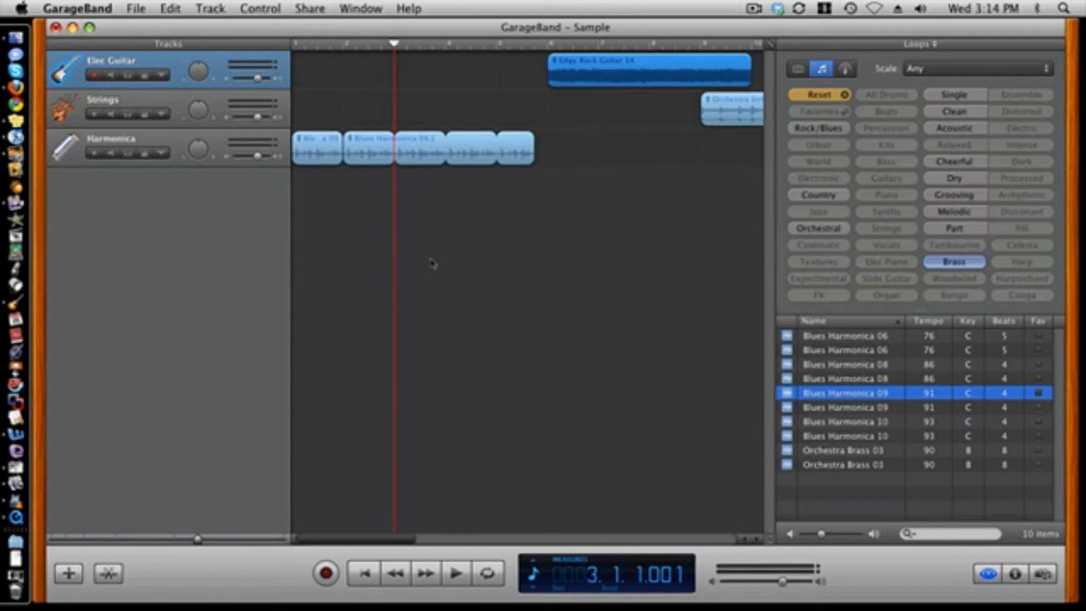
{"action": "left_click_drag", "start_coordinate": [385, 48], "coordinate": [359, 53]}
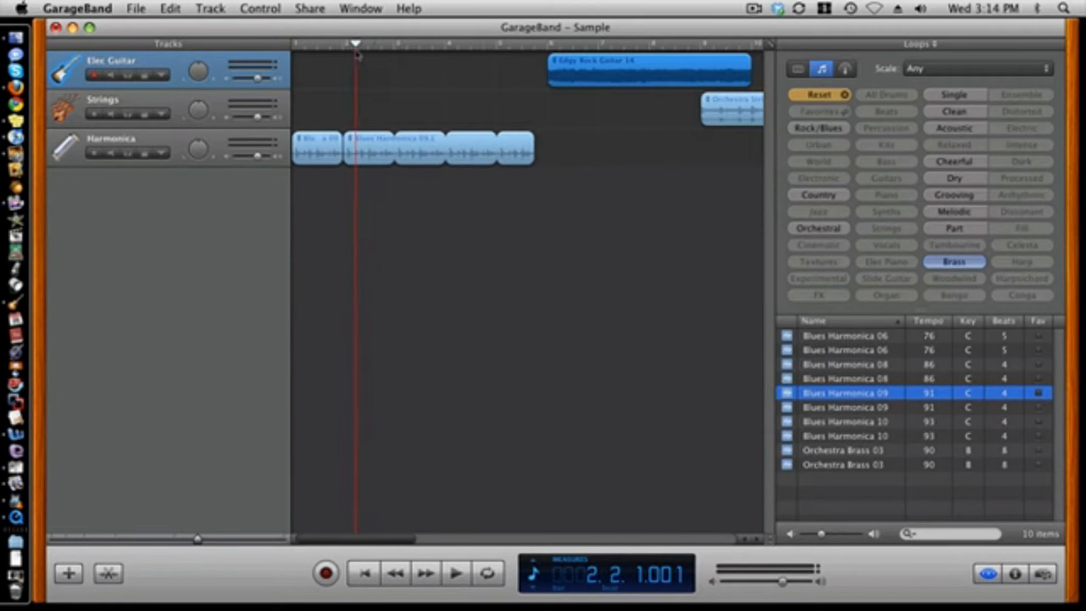
- Open the looped second harmonica region in the audio editor and split it at measure 2, beat 3
{"action": "left_click", "coordinate": [367, 159]}
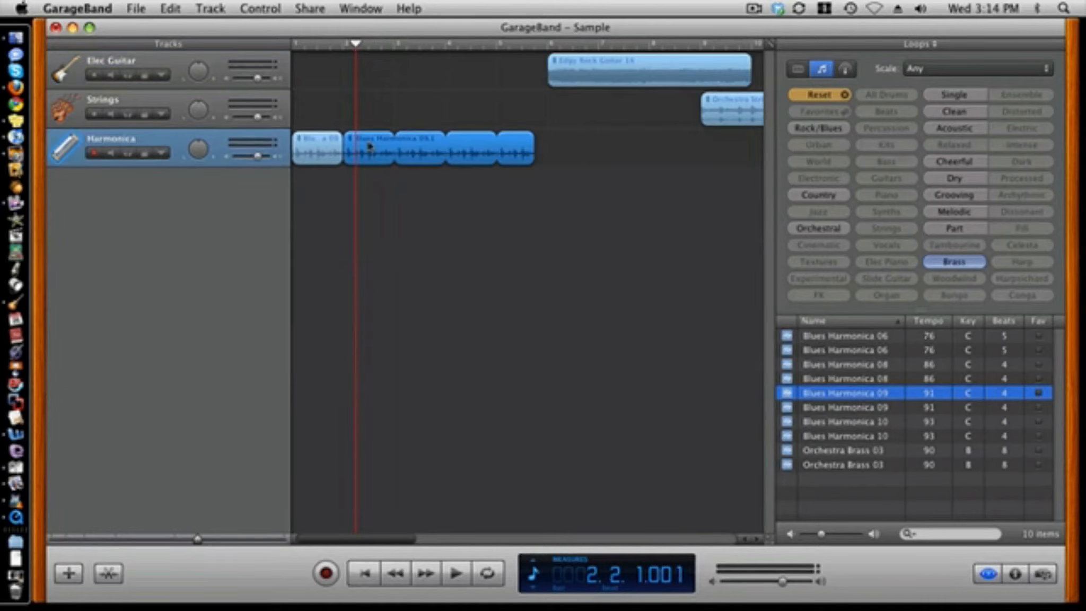
{"action": "left_click", "coordinate": [111, 575]}
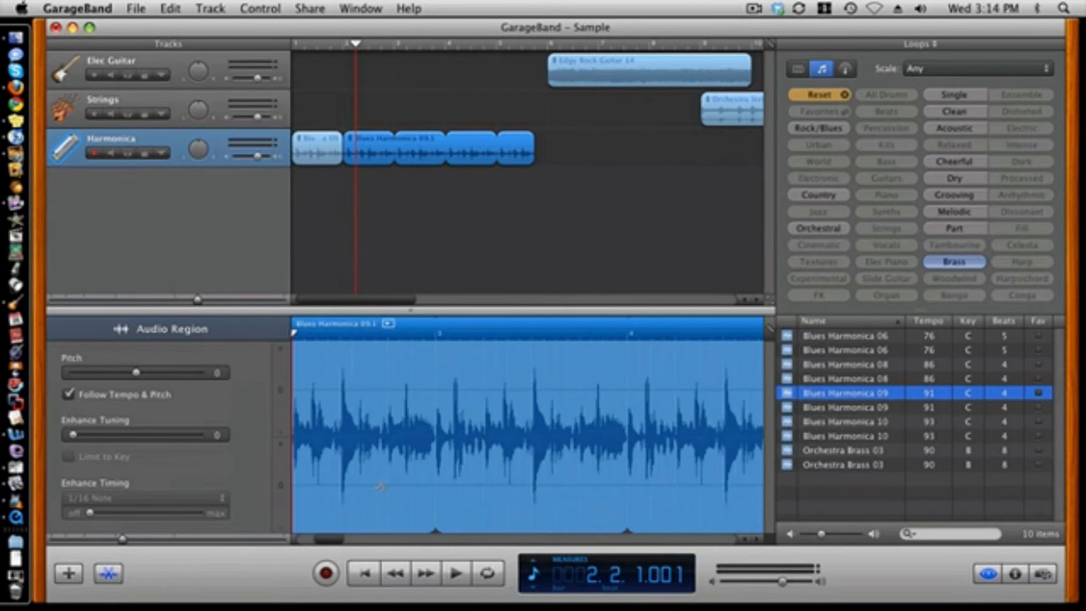
{"action": "key", "text": "space"}
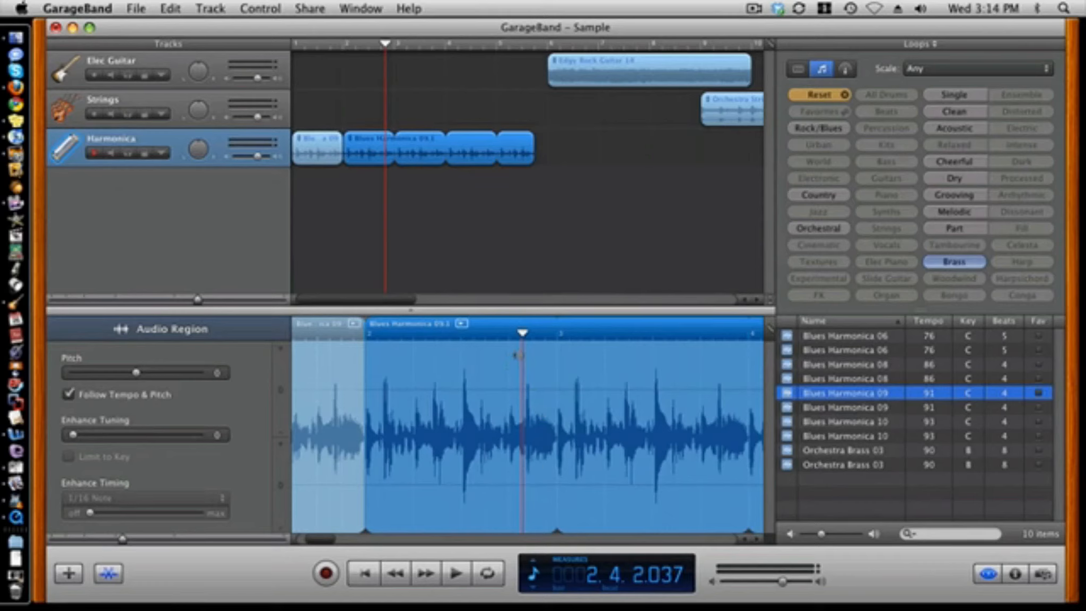
{"action": "left_click_drag", "start_coordinate": [519, 351], "coordinate": [461, 348]}
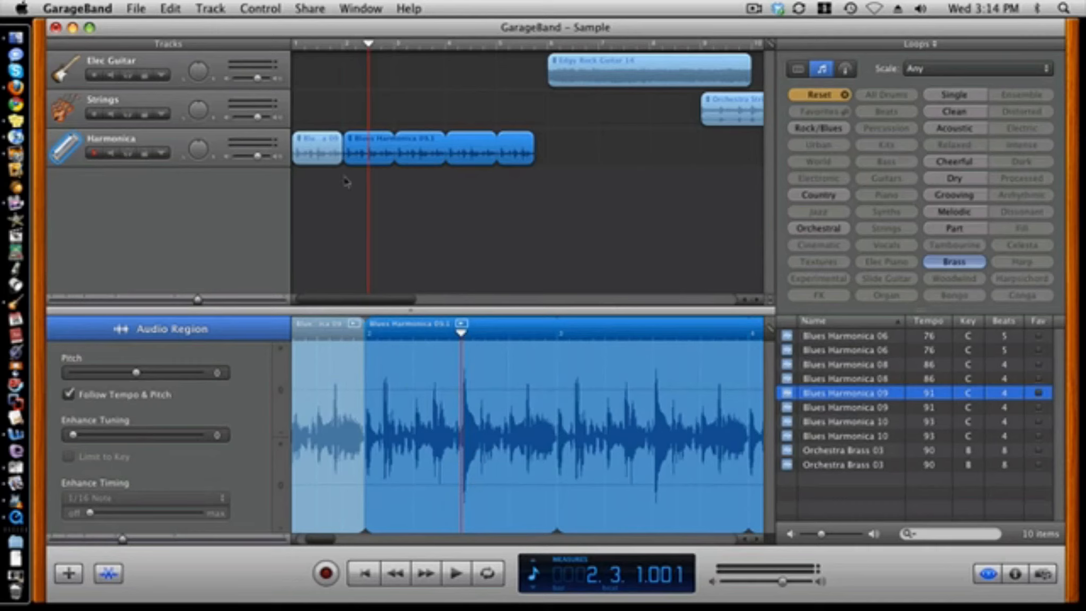
{"action": "left_click", "coordinate": [172, 9]}
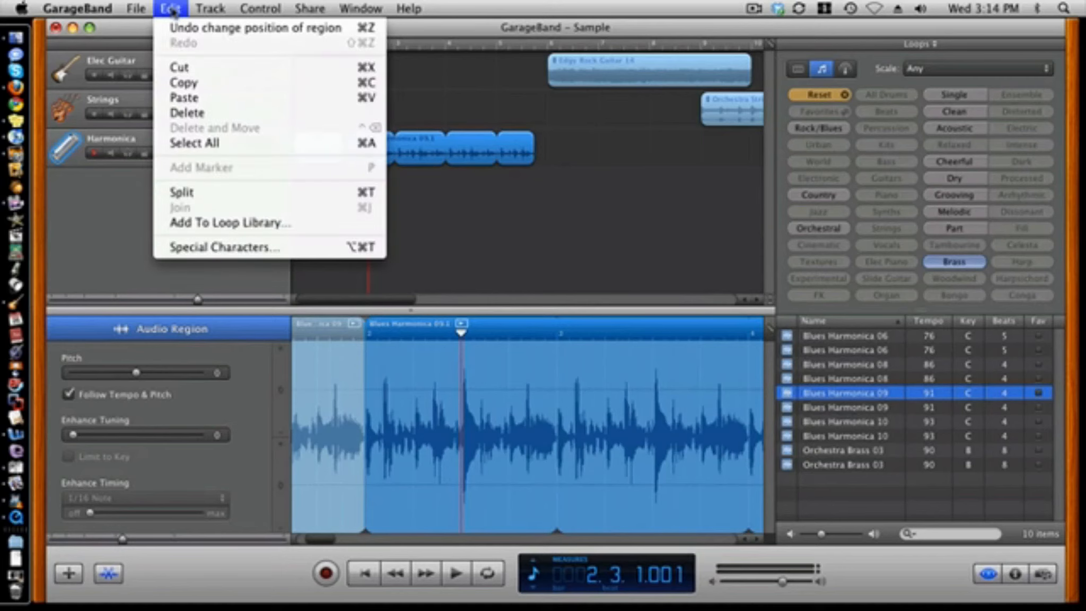
{"action": "left_click", "coordinate": [212, 193]}
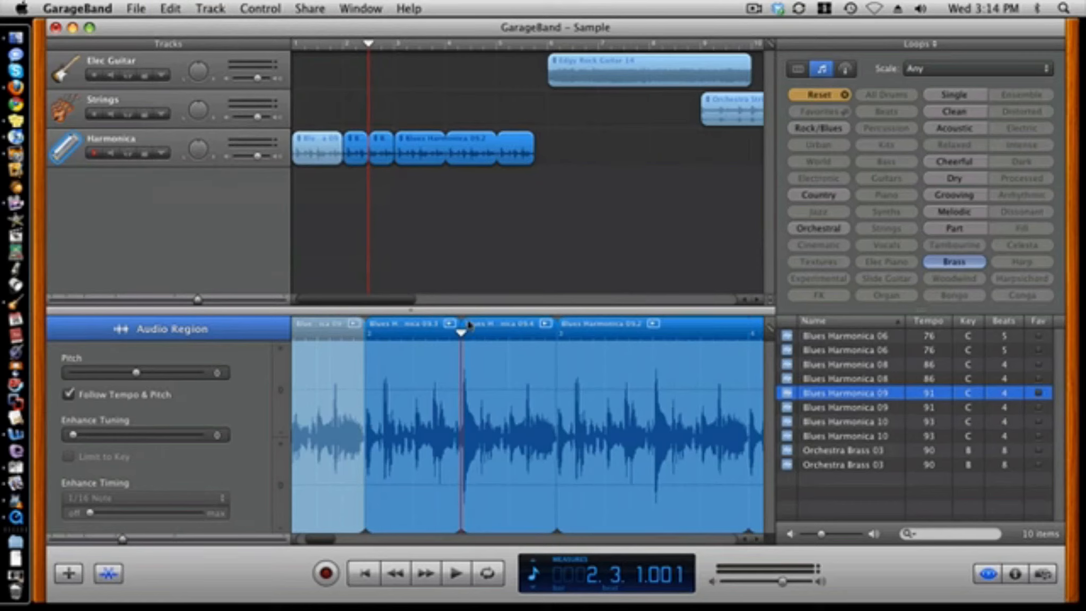
- Split the harmonica region again at position 2.3.3.001 and deselect all regions
{"action": "left_click_drag", "start_coordinate": [463, 337], "coordinate": [482, 342]}
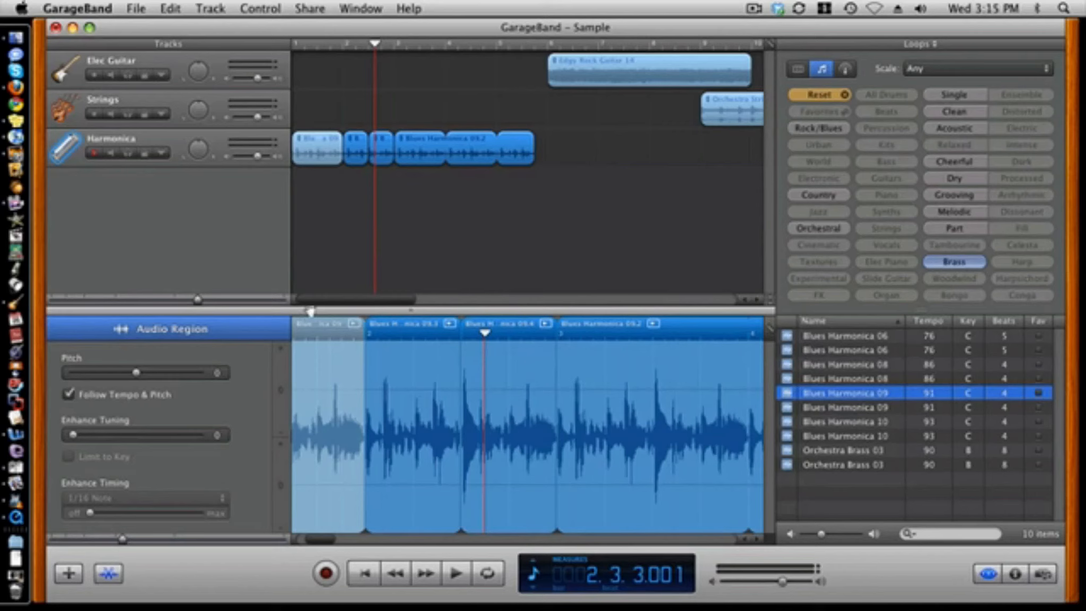
{"action": "left_click", "coordinate": [169, 9]}
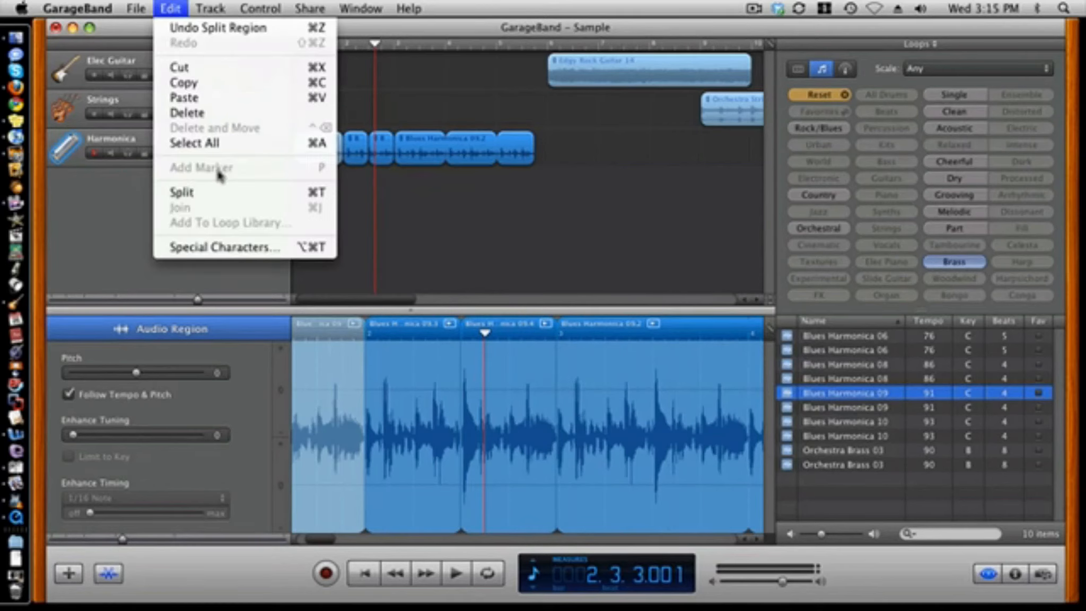
{"action": "left_click", "coordinate": [222, 192]}
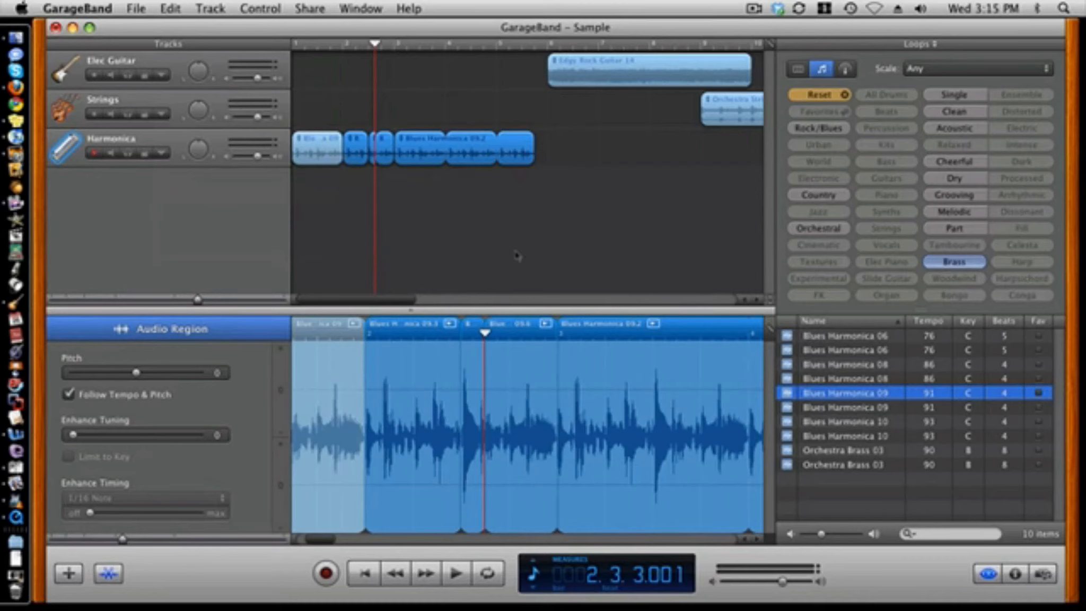
{"action": "left_click", "coordinate": [724, 229]}
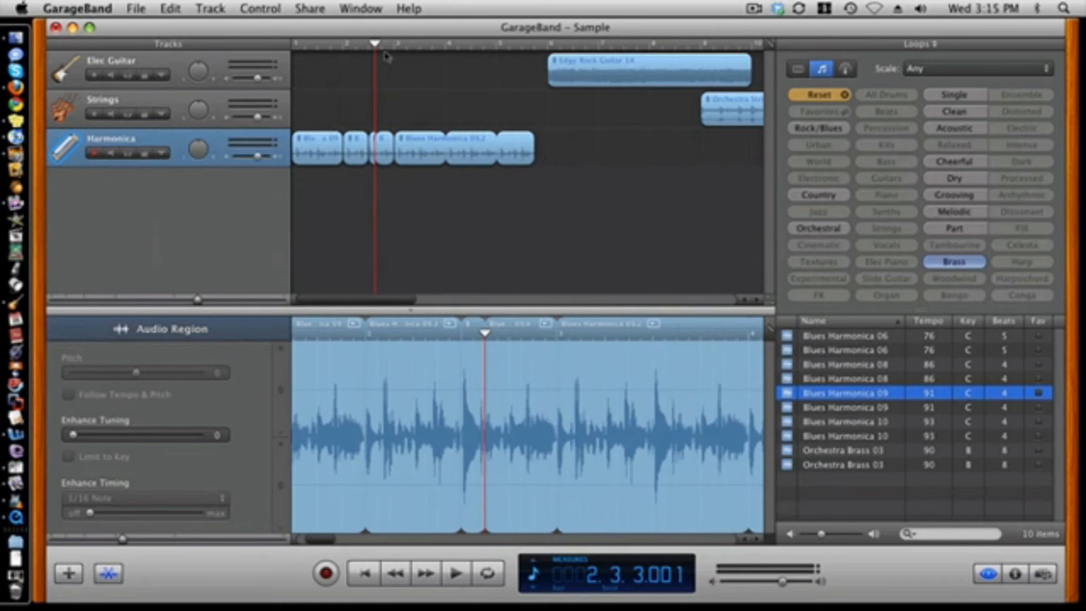
- Delete the short harmonica slice between the two split points and move the following slice earlier to close the gap
{"action": "left_click_drag", "start_coordinate": [379, 49], "coordinate": [295, 47]}
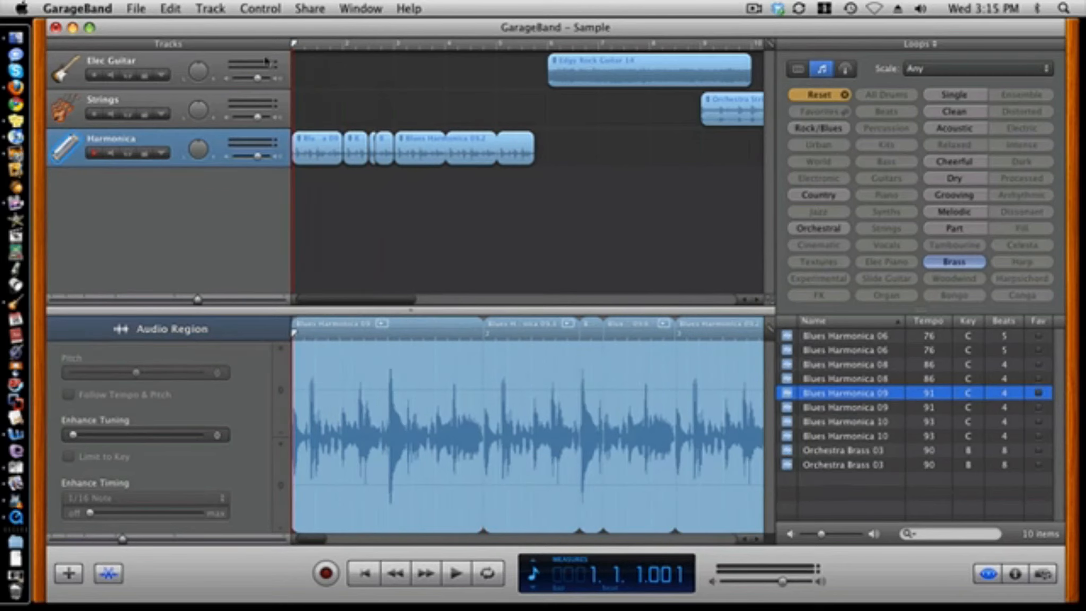
{"action": "left_click", "coordinate": [373, 149]}
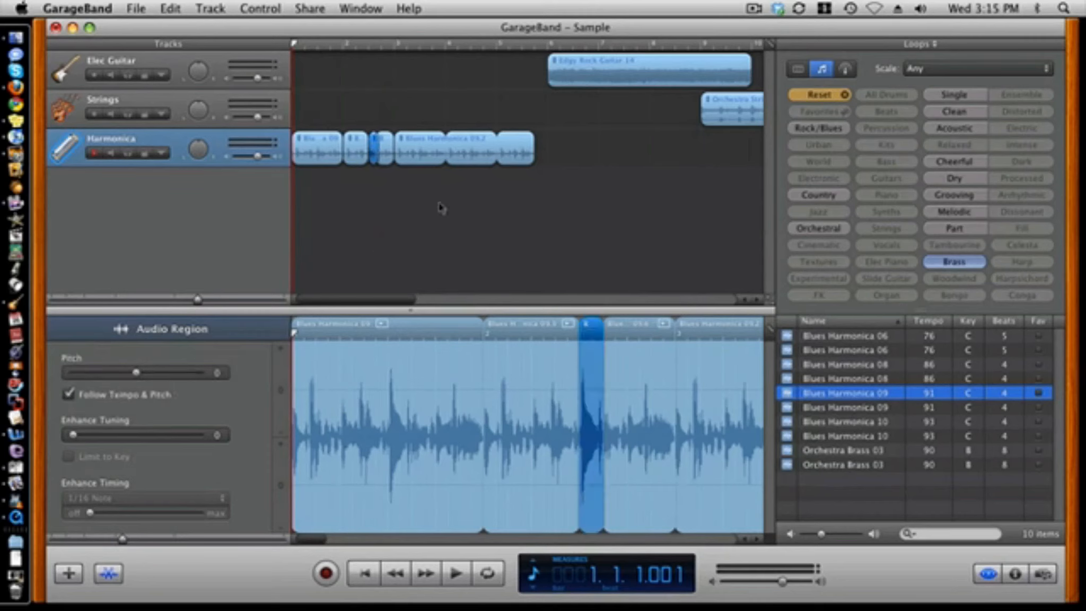
{"action": "key", "text": "Delete"}
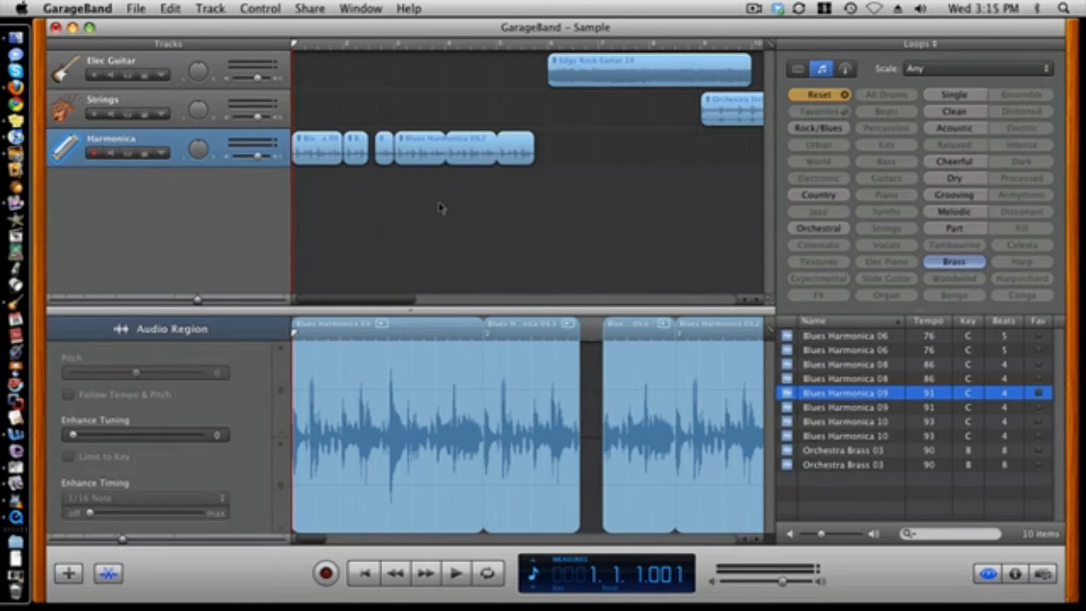
{"action": "left_click_drag", "start_coordinate": [387, 154], "coordinate": [382, 153]}
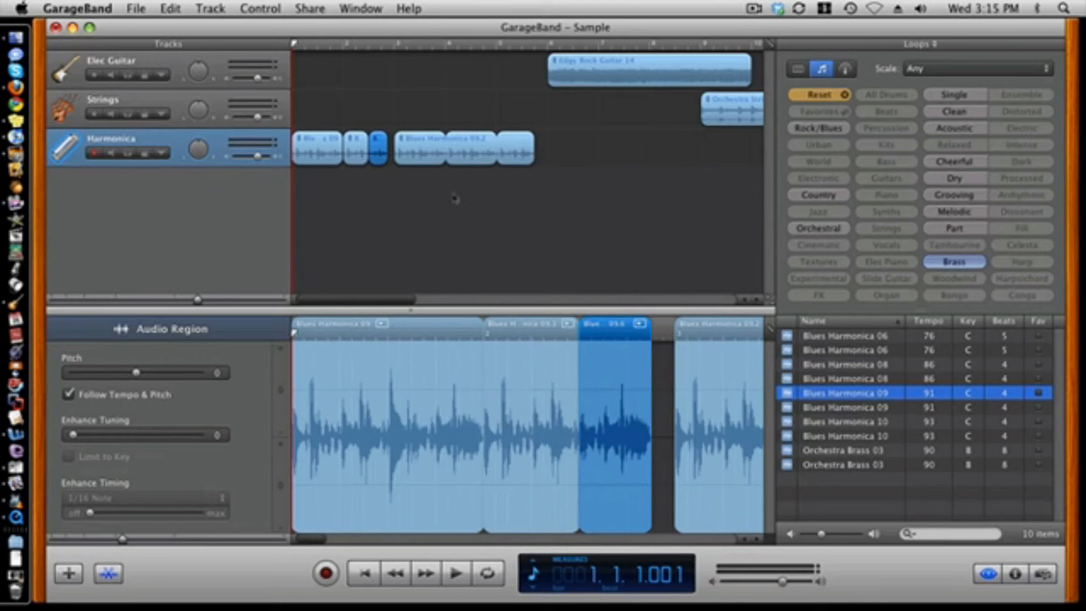
{"action": "left_click_drag", "start_coordinate": [436, 159], "coordinate": [432, 158]}
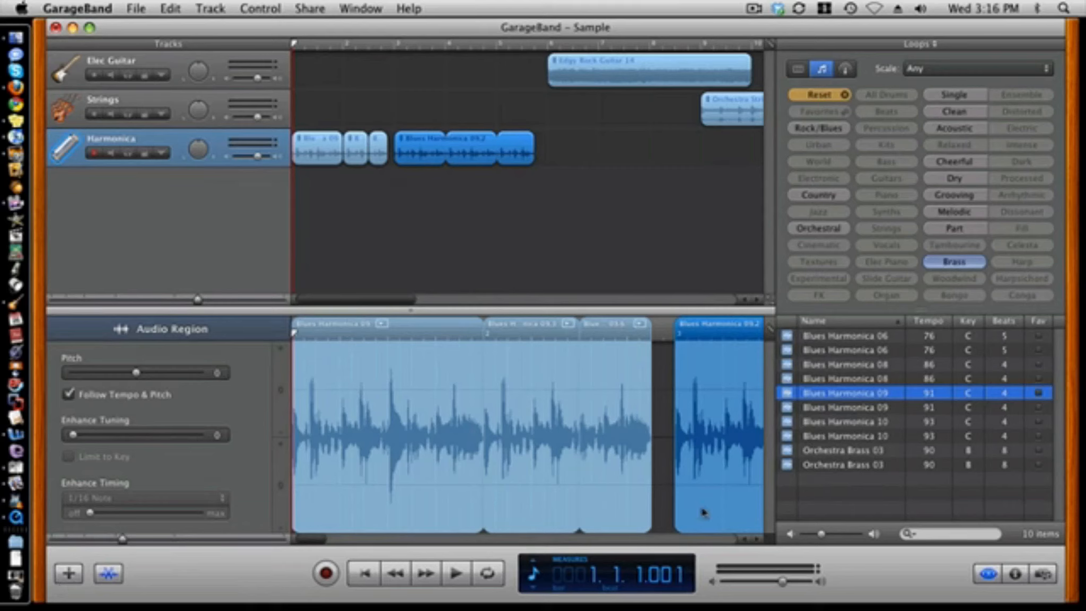
- Browse the People category of the sound effects and preview Booing Crowd and Cheering Crowd Studio
{"action": "left_click", "coordinate": [1043, 575]}
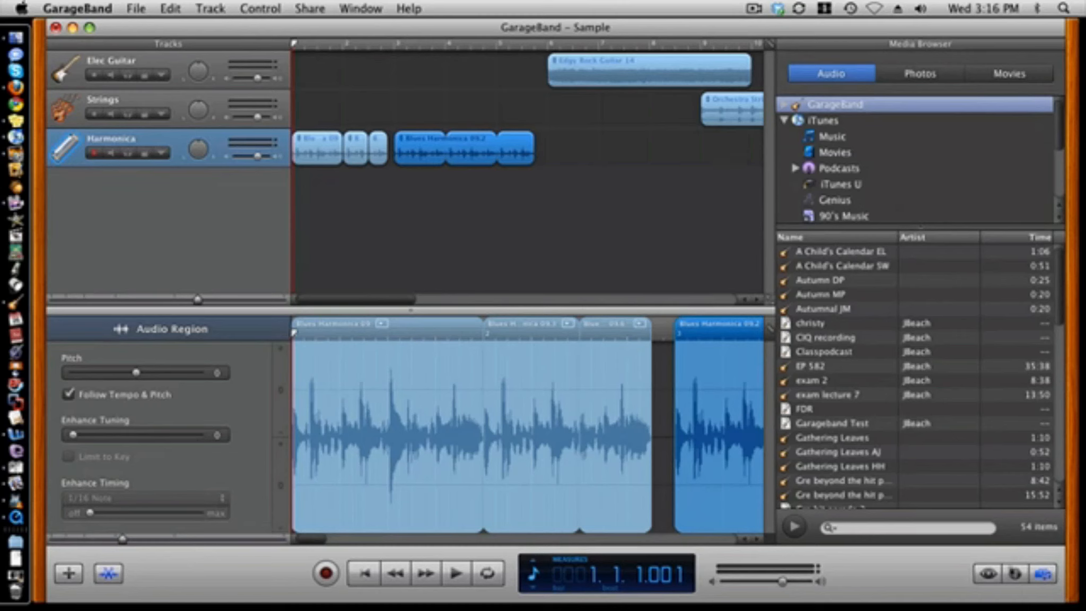
{"action": "left_click", "coordinate": [988, 574]}
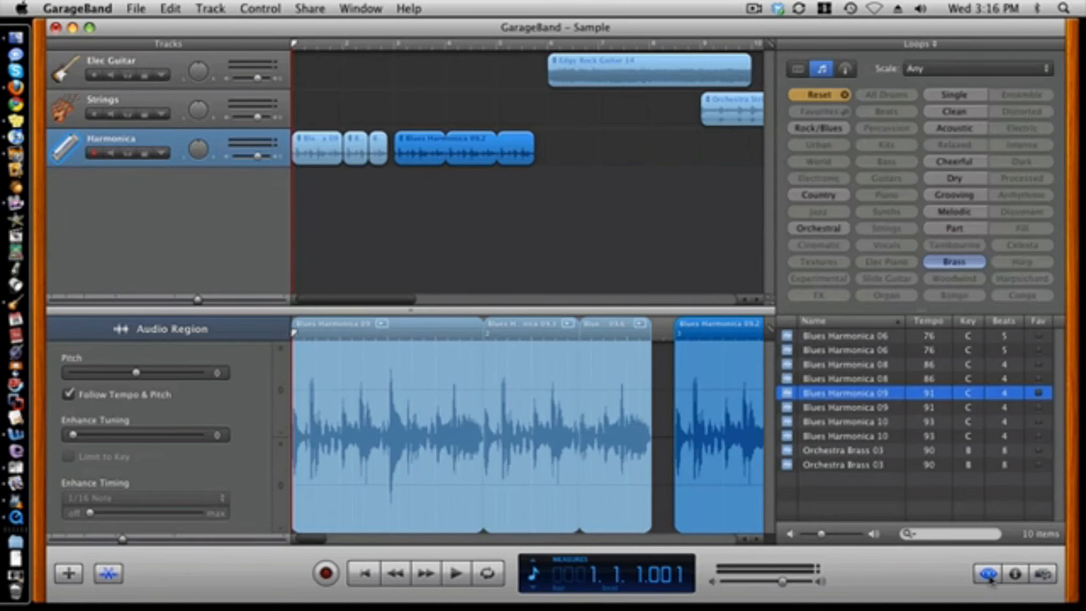
{"action": "left_click", "coordinate": [844, 70]}
{"action": "left_click", "coordinate": [827, 152]}
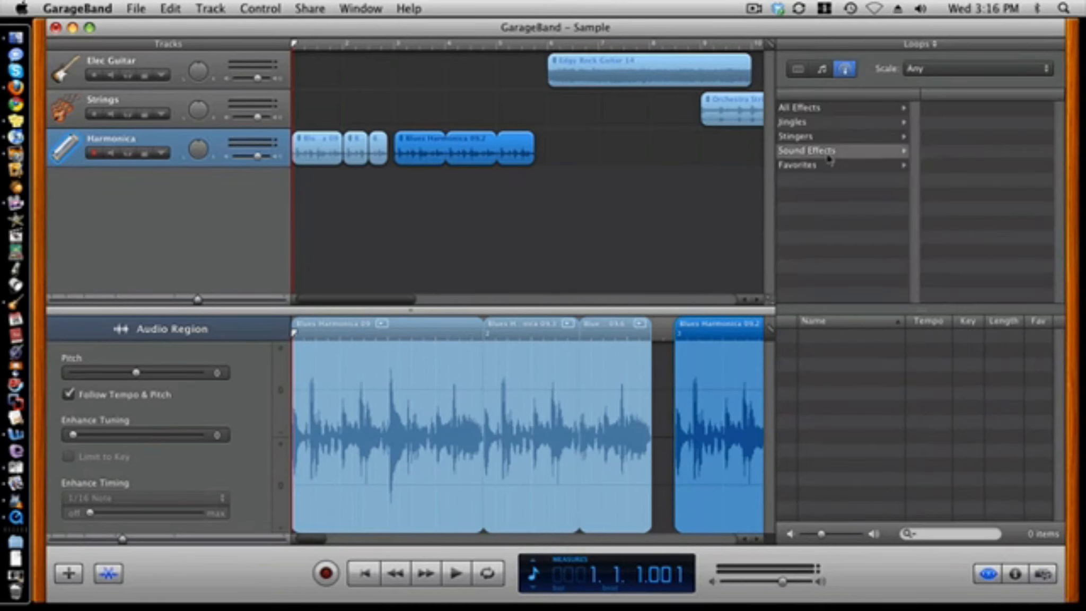
{"action": "left_click", "coordinate": [949, 208]}
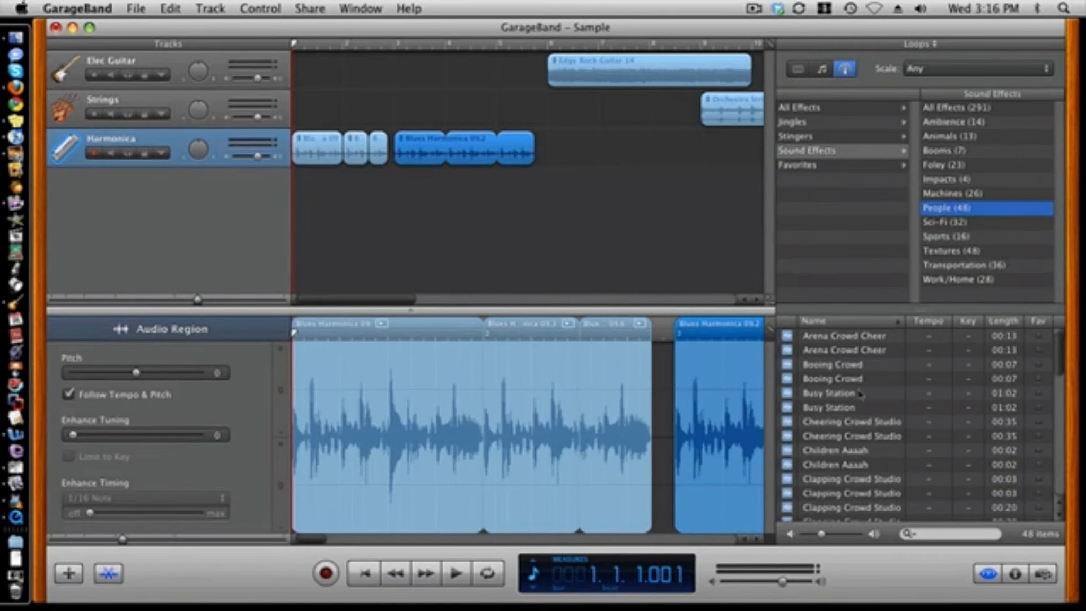
{"action": "left_click", "coordinate": [848, 364]}
{"action": "left_click", "coordinate": [837, 439]}
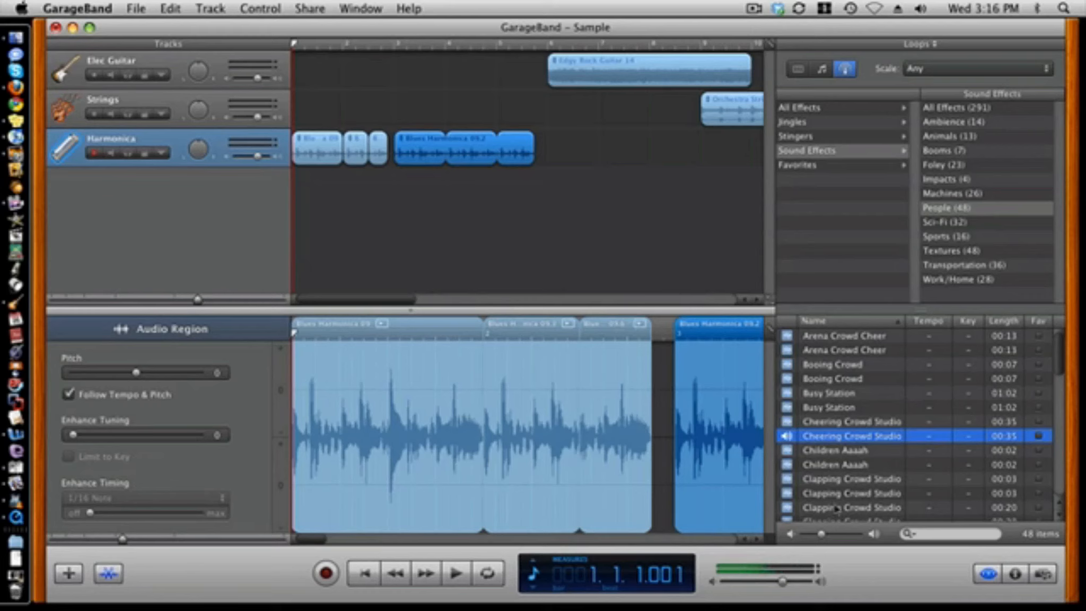
- Preview Busy Station, Arena Crowd Cheer and Booing Crowd among the People sound effects, and look through the rest of the list
{"action": "left_click", "coordinate": [826, 409]}
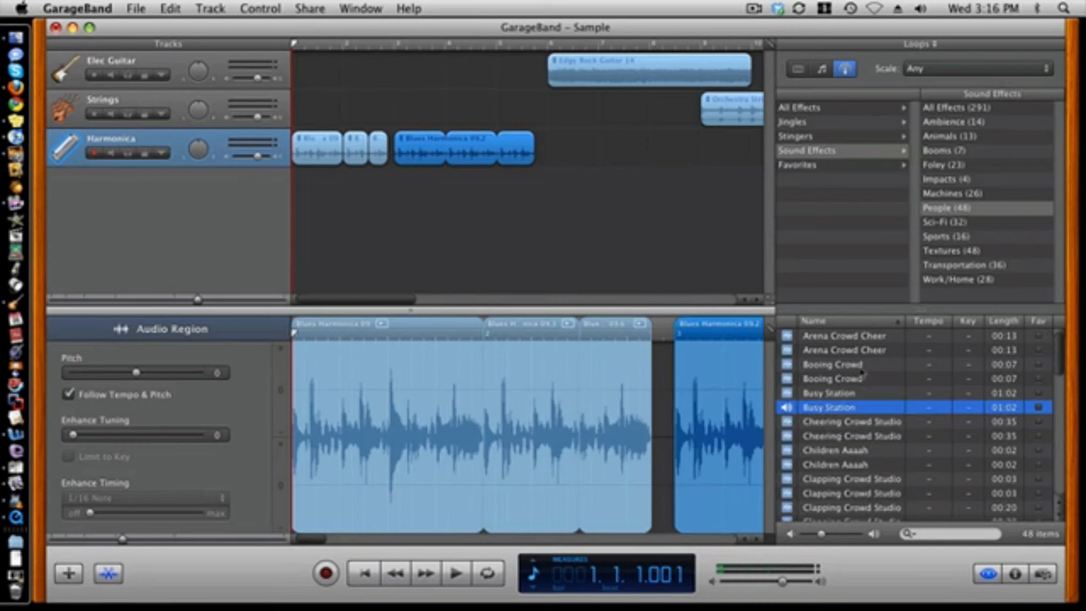
{"action": "left_click", "coordinate": [855, 351]}
{"action": "scroll", "coordinate": [821, 509], "scroll_direction": "down", "scroll_amount": 5}
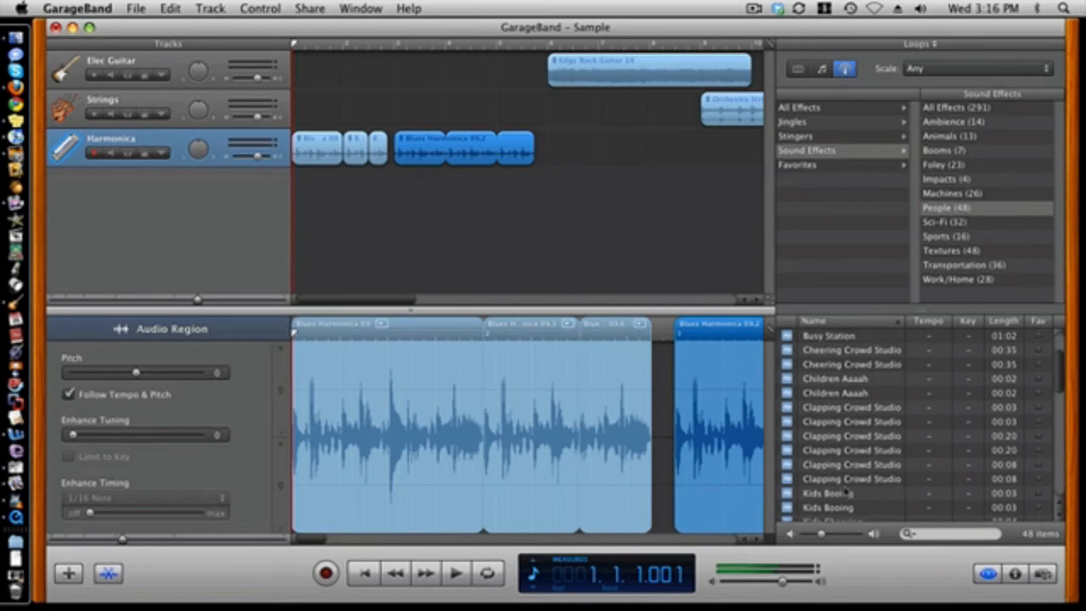
{"action": "left_click", "coordinate": [978, 504]}
{"action": "scroll", "coordinate": [869, 475], "scroll_direction": "up", "scroll_amount": 5}
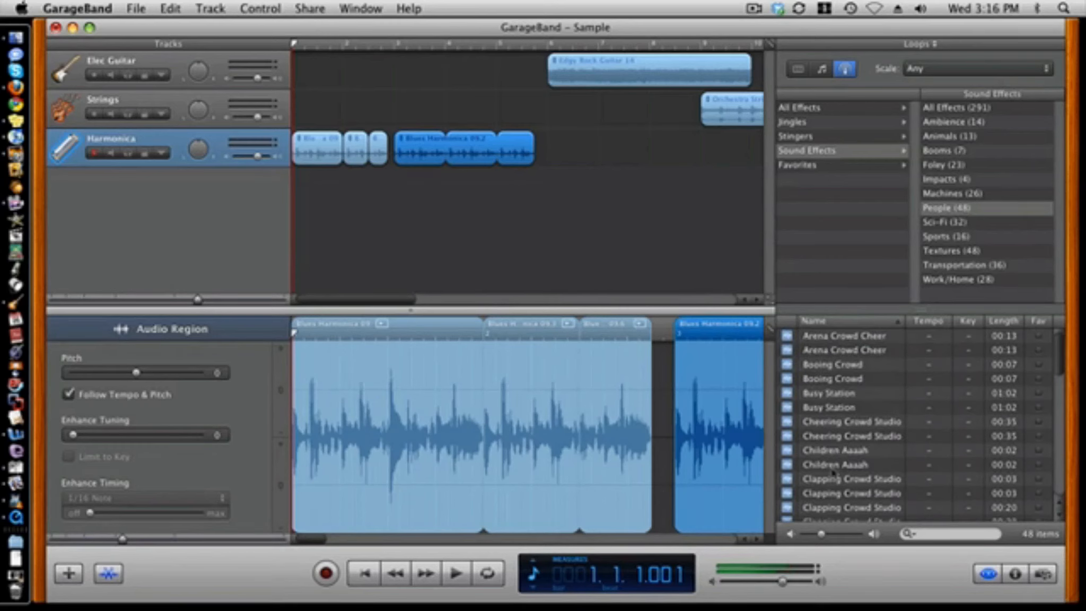
{"action": "left_click", "coordinate": [843, 378]}
- Browse the Country jingles, preview River Walk, and return to the Sound Effects categories
{"action": "left_click", "coordinate": [800, 124]}
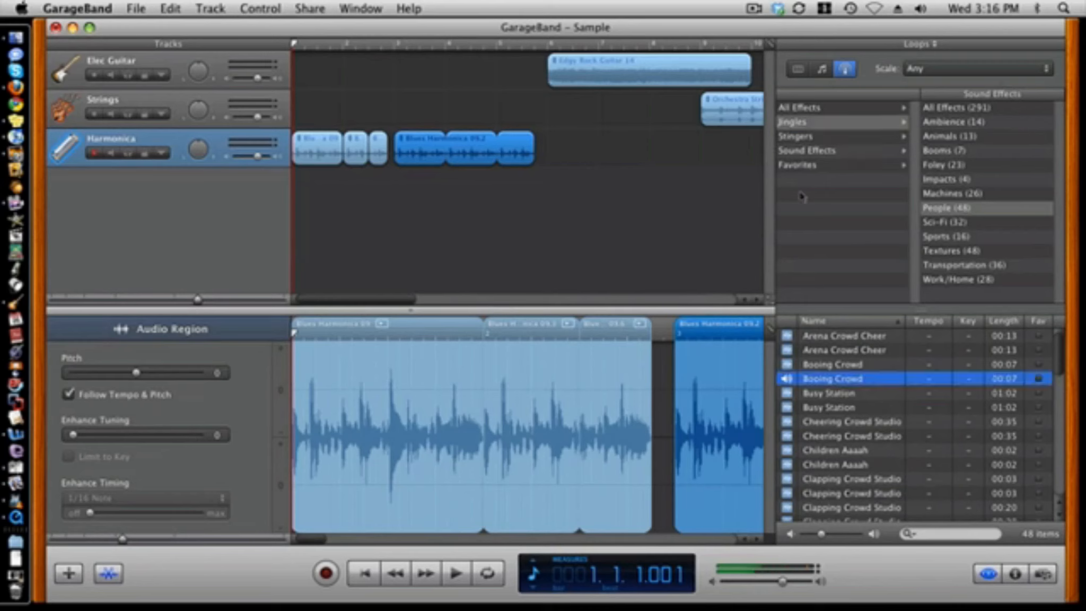
{"action": "left_click", "coordinate": [941, 137]}
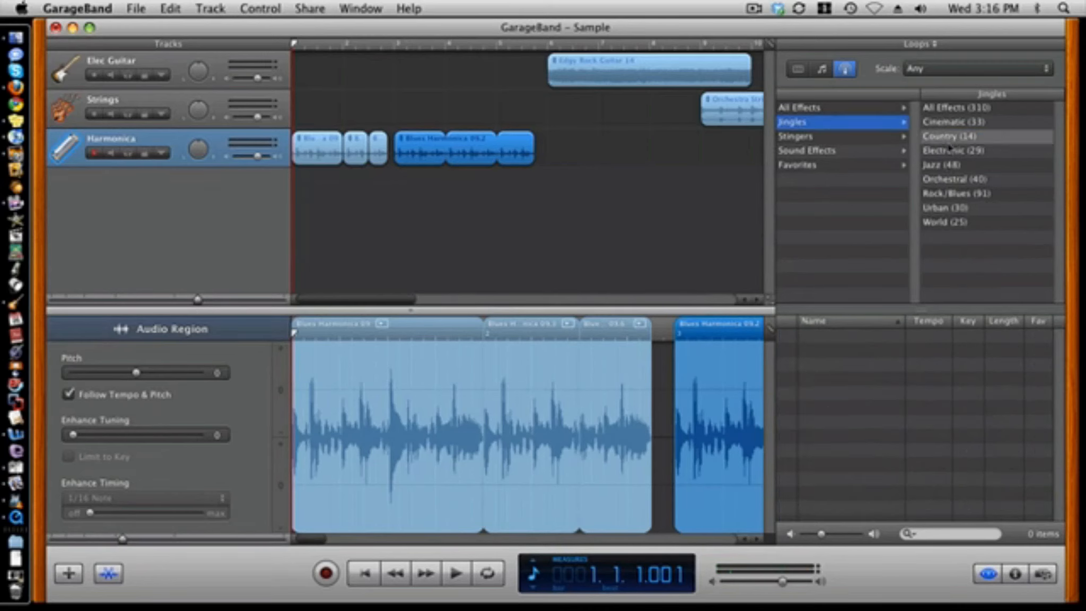
{"action": "left_click", "coordinate": [828, 423]}
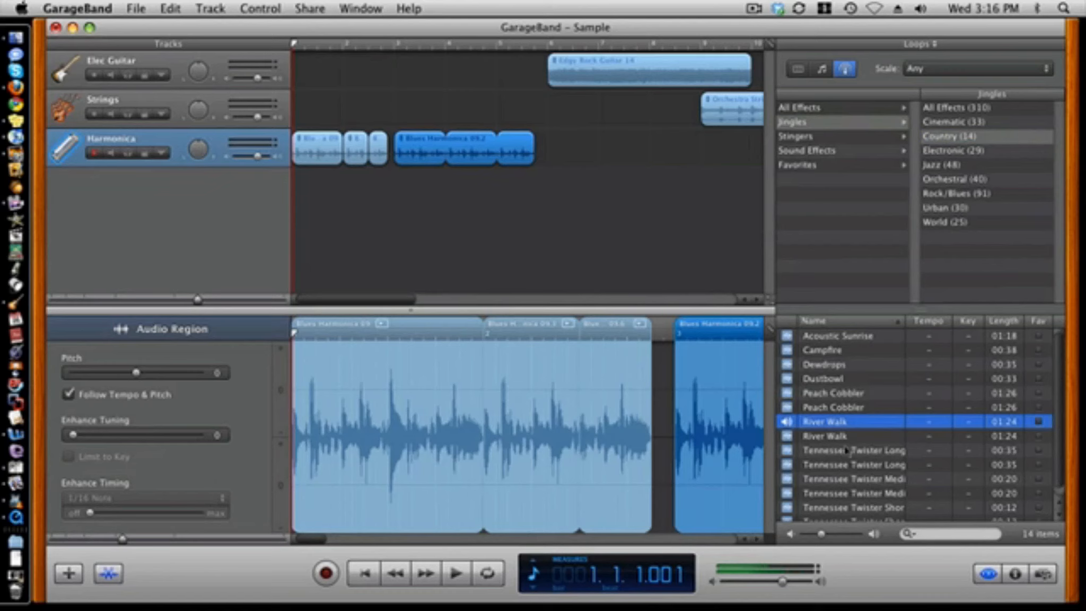
{"action": "left_click", "coordinate": [806, 151]}
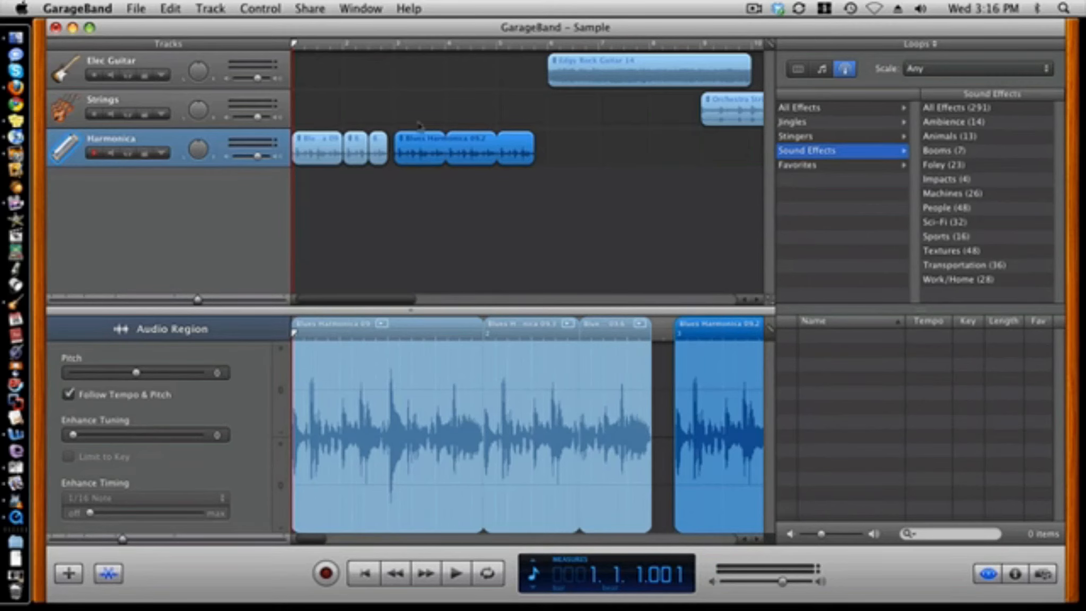
- Move the guitar region earlier to about measure 3, beat 4 and the strings region to measure 6, and hide the loop browser
{"action": "left_click_drag", "start_coordinate": [578, 73], "coordinate": [463, 73]}
{"action": "left_click_drag", "start_coordinate": [717, 117], "coordinate": [569, 116]}
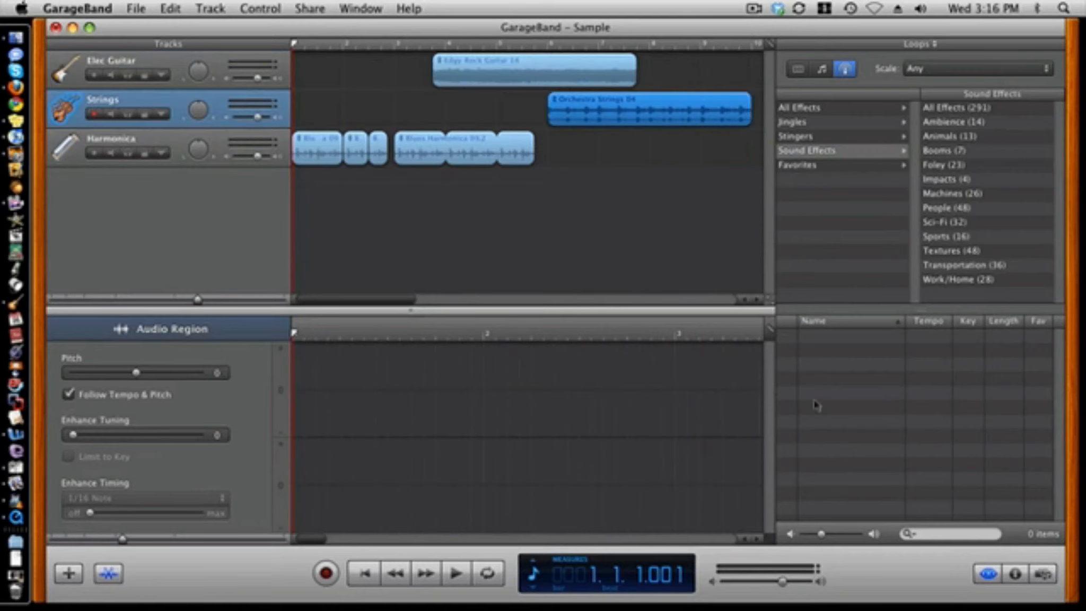
{"action": "left_click", "coordinate": [986, 574]}
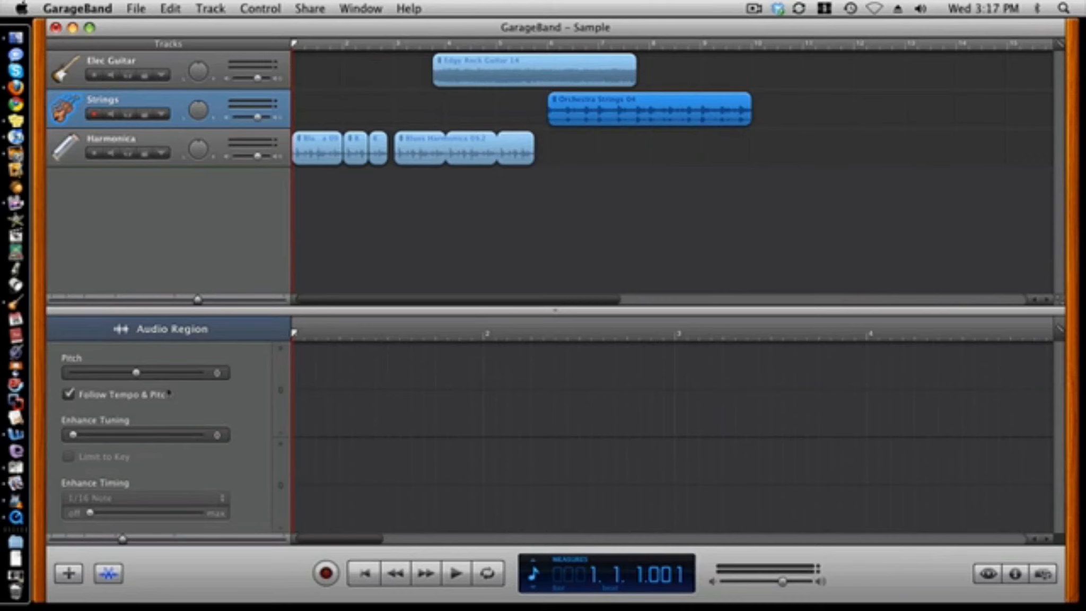
- Create a new Real Instrument track, view its Vocals presets, and hide the track info
{"action": "left_click", "coordinate": [68, 579]}
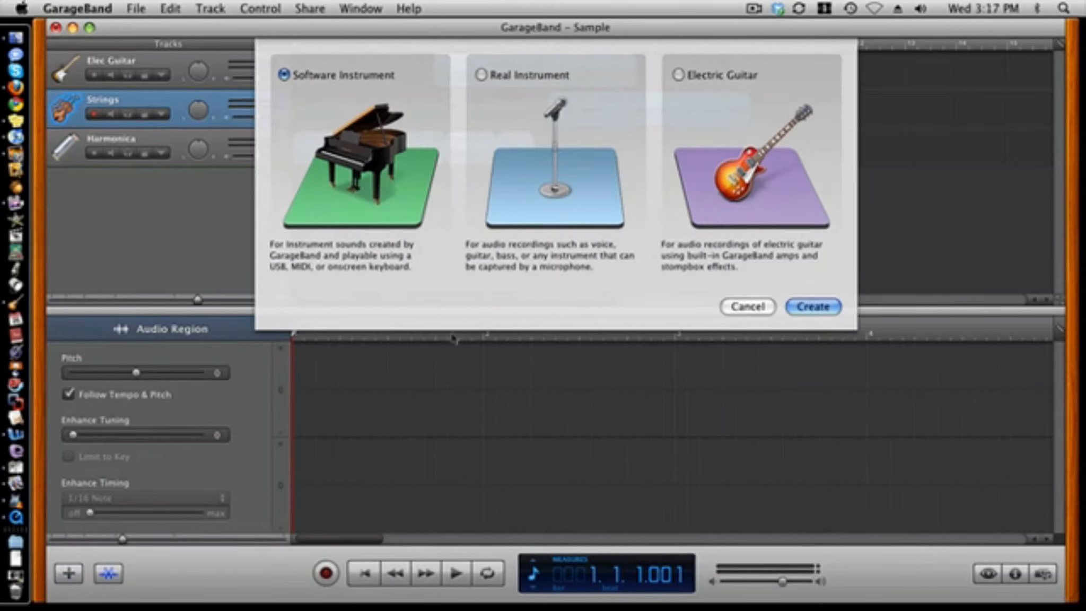
{"action": "left_click", "coordinate": [480, 76]}
{"action": "left_click", "coordinate": [809, 306]}
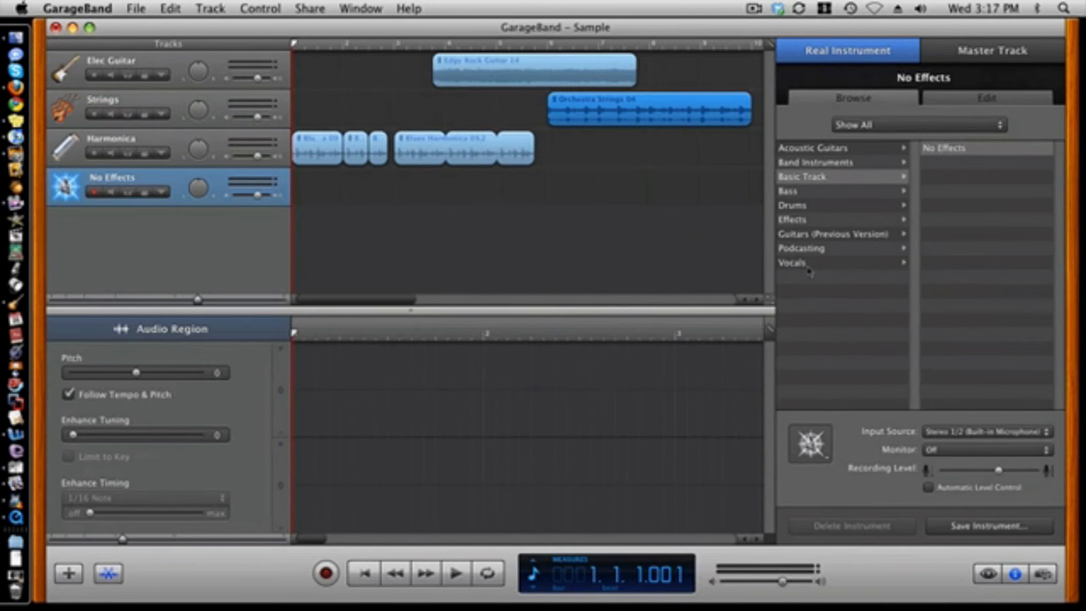
{"action": "left_click", "coordinate": [817, 263]}
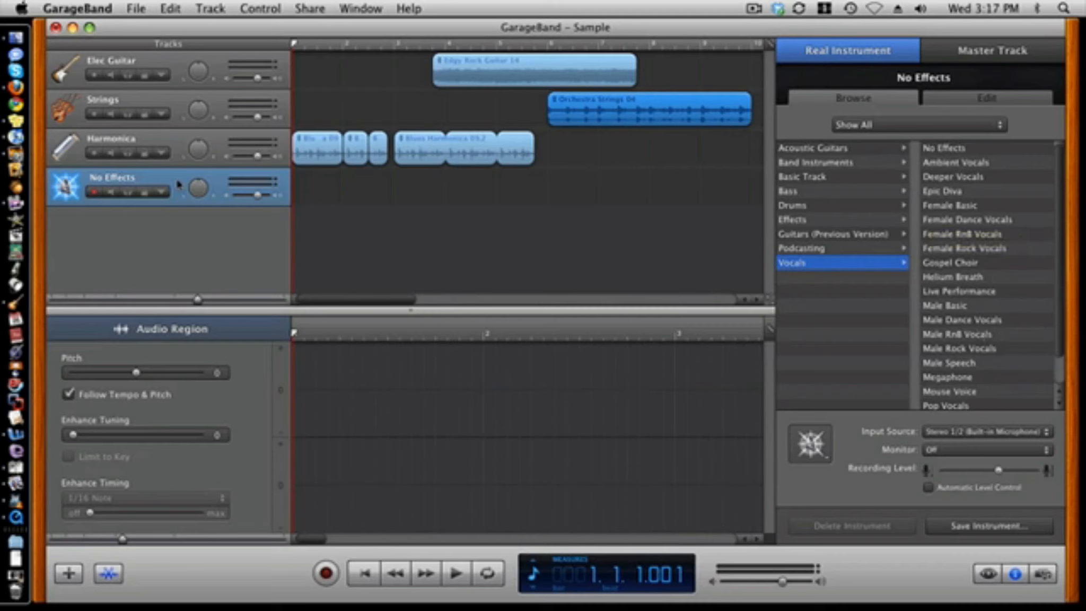
{"action": "left_click", "coordinate": [1018, 577]}
- Turn off the metronome and switch the LCD and timeline ruler to time
{"action": "left_click", "coordinate": [270, 7]}
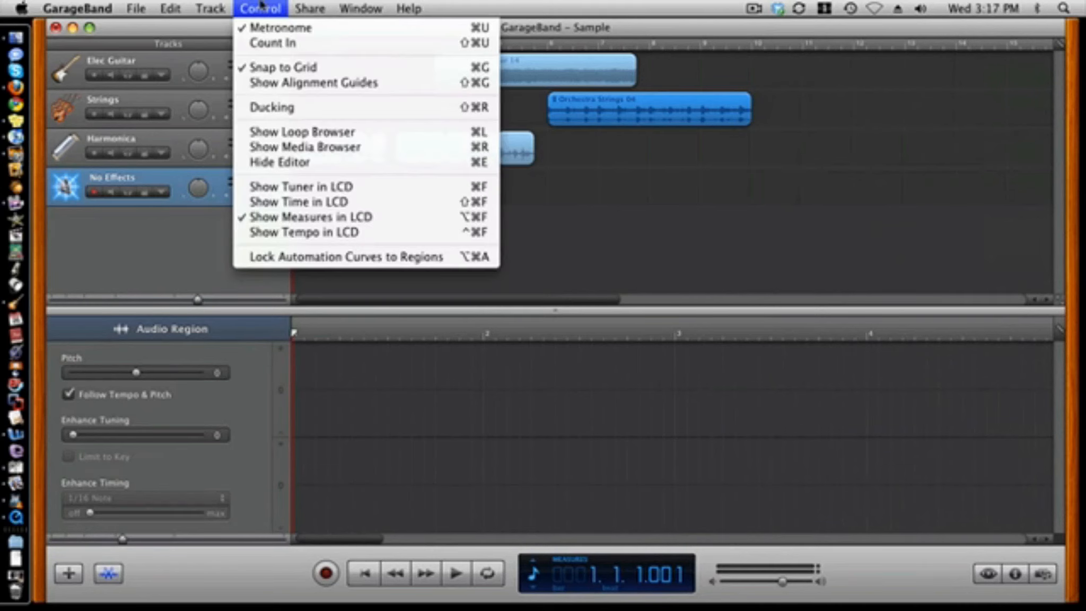
{"action": "left_click", "coordinate": [291, 28]}
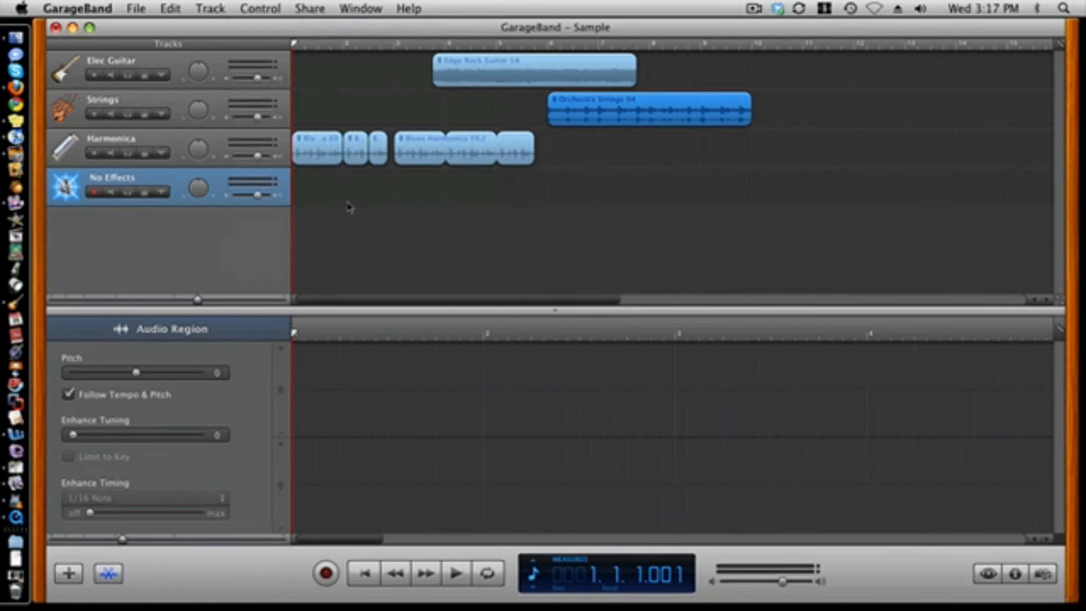
{"action": "left_click", "coordinate": [536, 581]}
{"action": "left_click", "coordinate": [538, 527]}
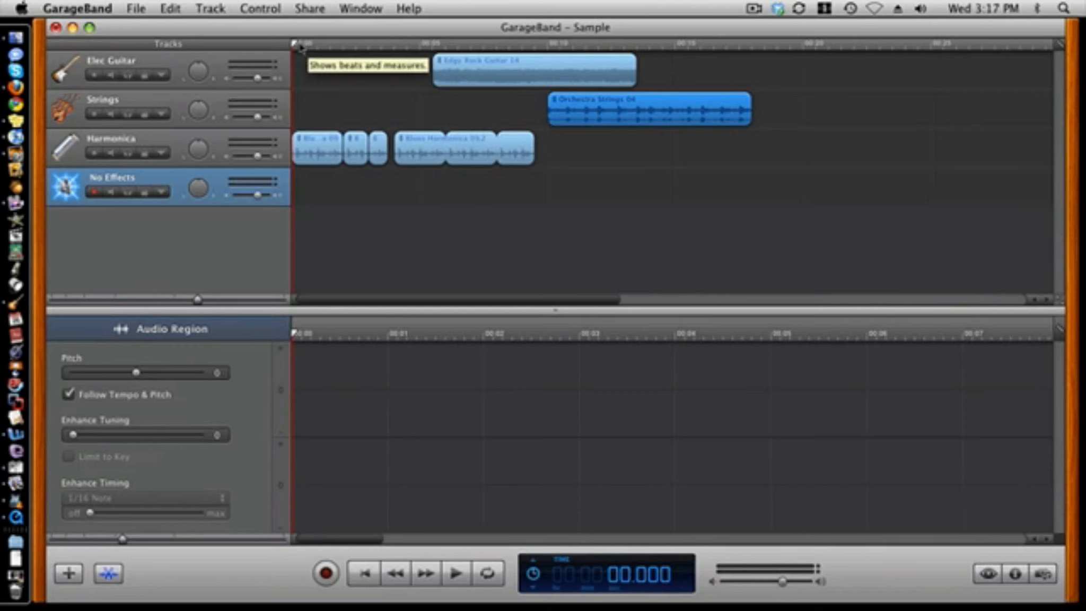
- Move the playhead past the end of the strings region to about 19.7 seconds, and return it to the song's start
{"action": "left_click_drag", "start_coordinate": [296, 45], "coordinate": [803, 55]}
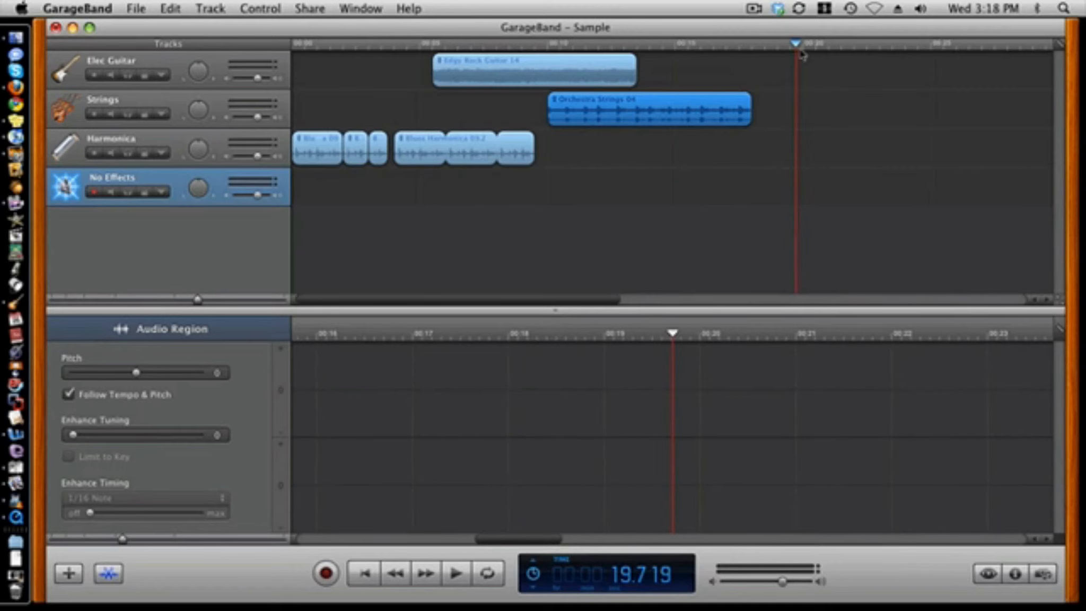
{"action": "key", "text": "Home"}
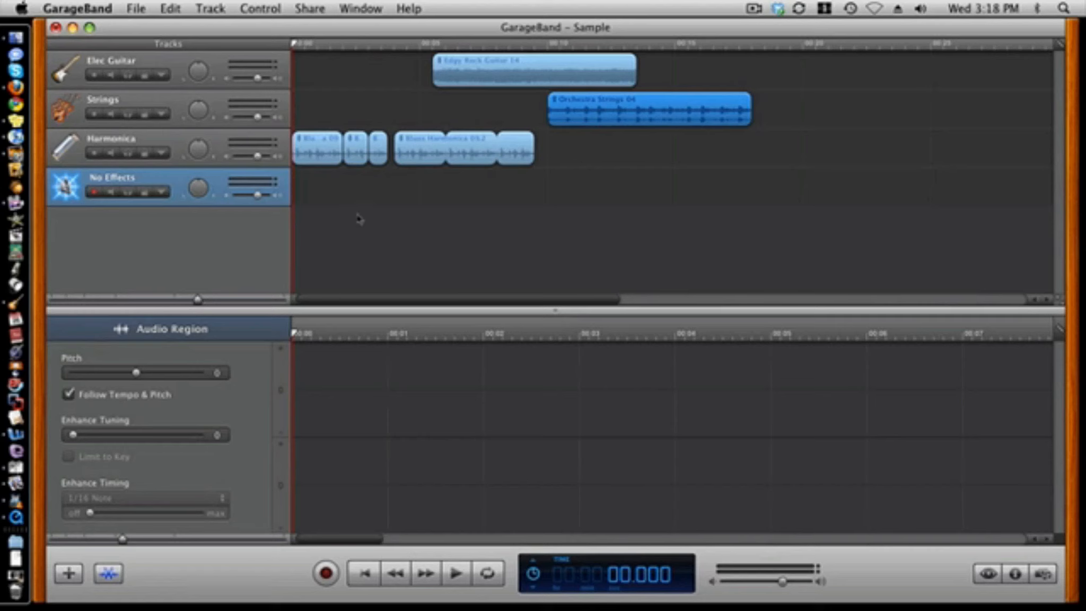
- Set up a compressed export of the song to disk with MP3 Encoder and Higher Quality audio, and cancel it
{"action": "left_click", "coordinate": [312, 9]}
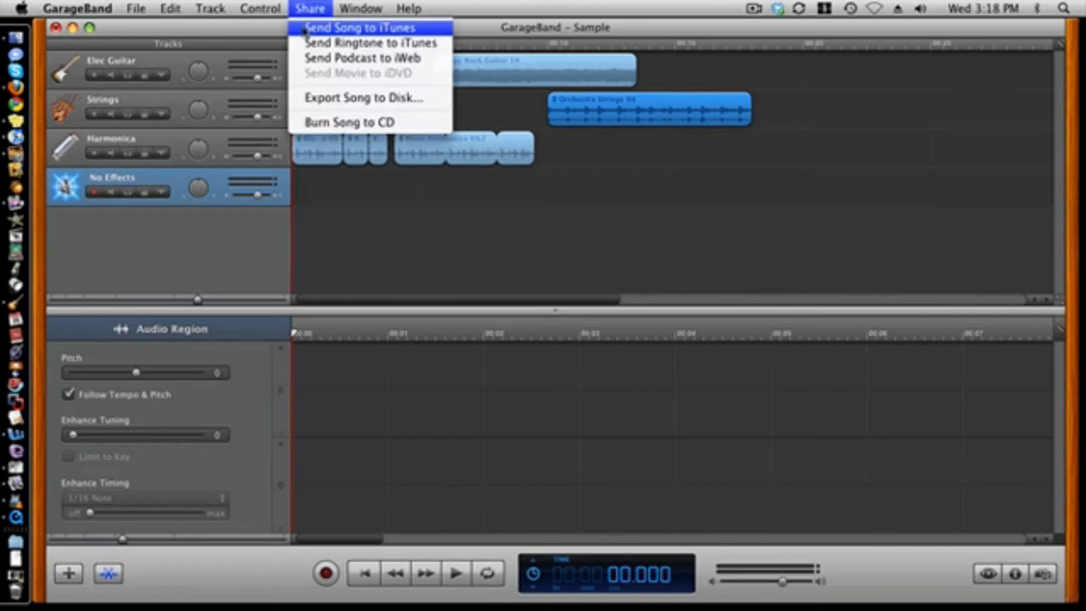
{"action": "left_click", "coordinate": [401, 101]}
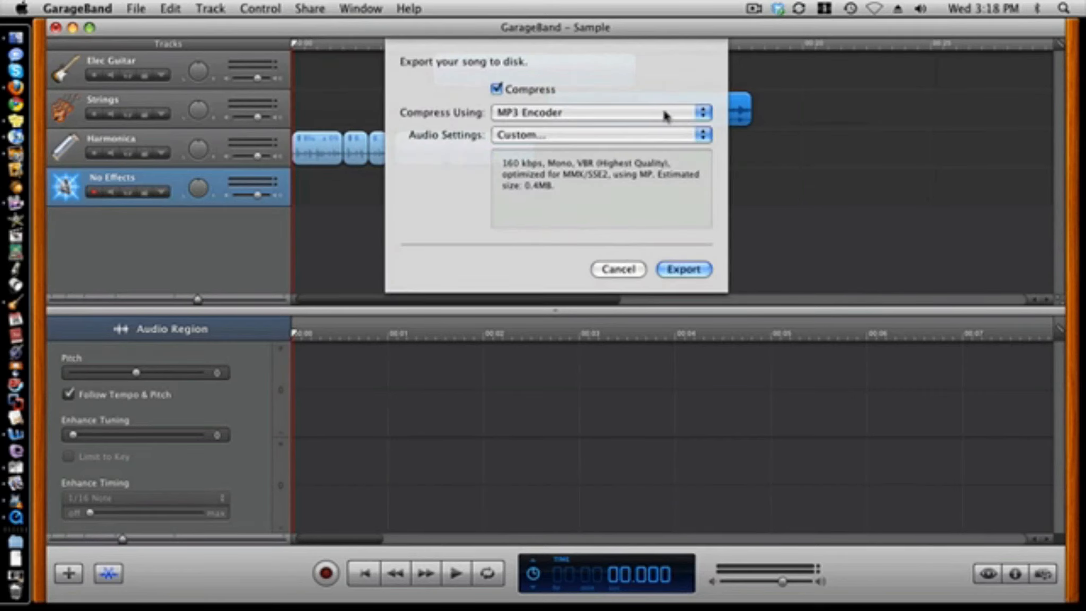
{"action": "left_click", "coordinate": [701, 113]}
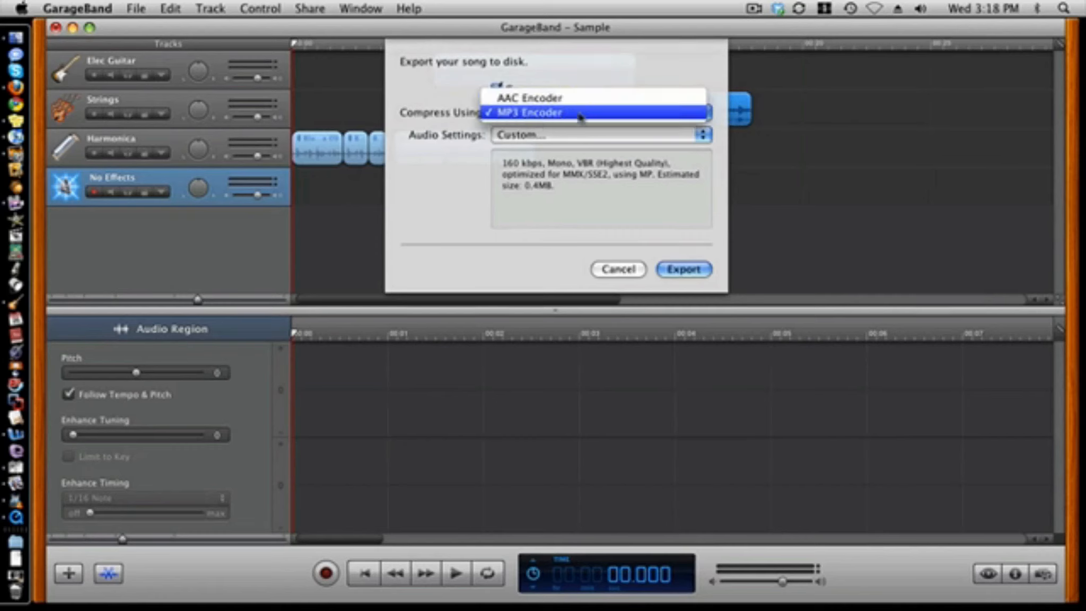
{"action": "left_click", "coordinate": [561, 113]}
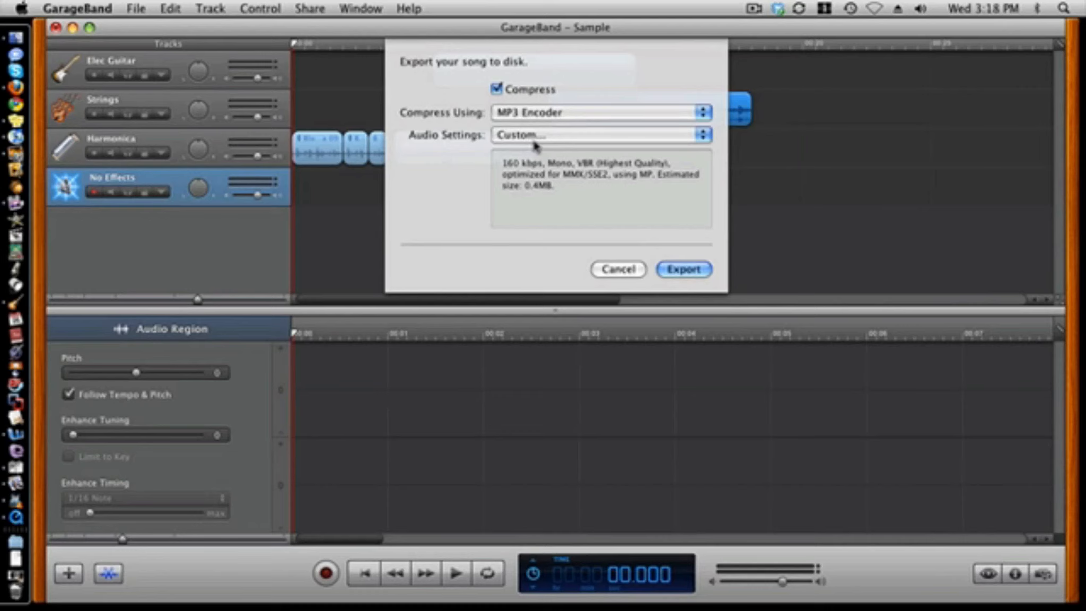
{"action": "left_click", "coordinate": [703, 135]}
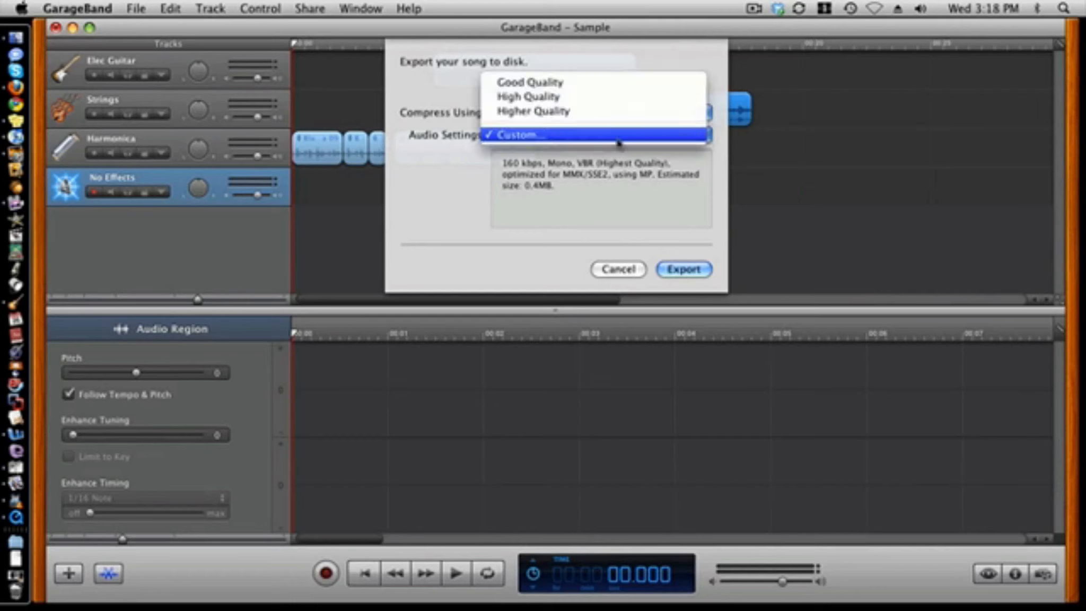
{"action": "left_click", "coordinate": [547, 116]}
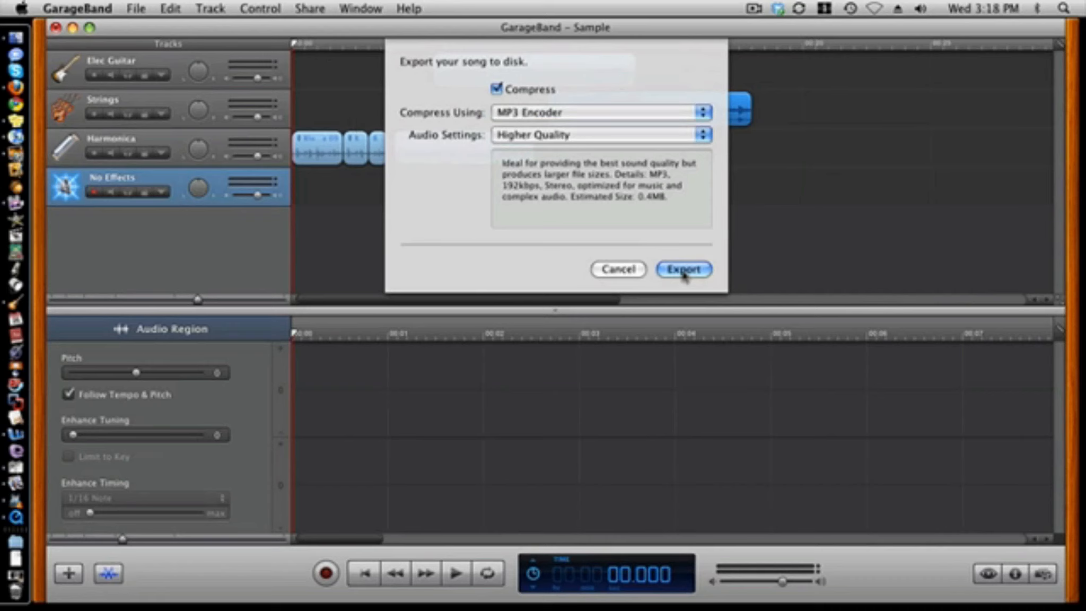
{"action": "left_click", "coordinate": [620, 270]}
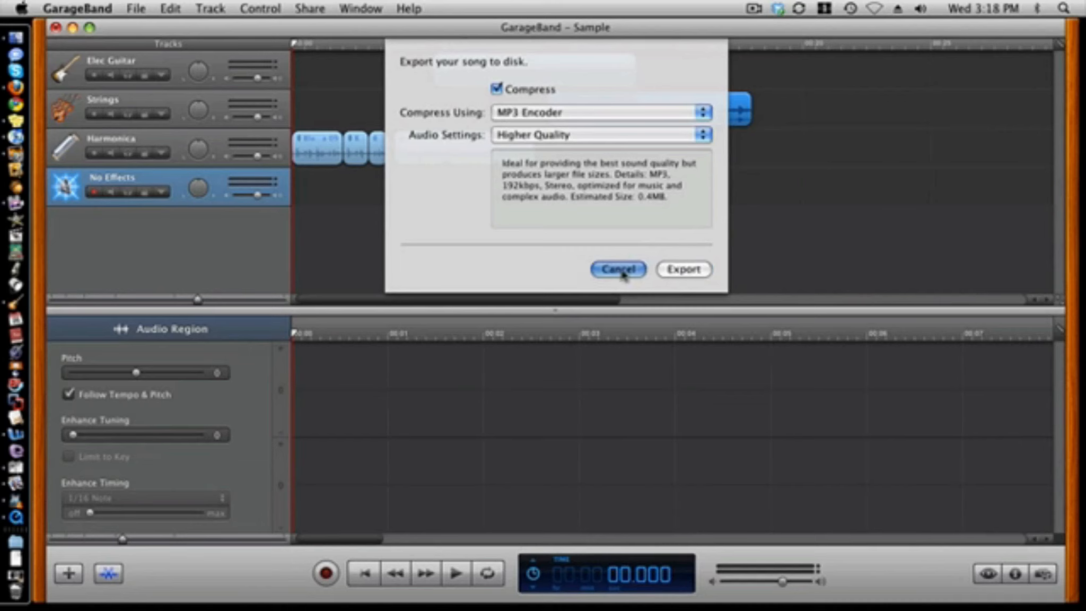